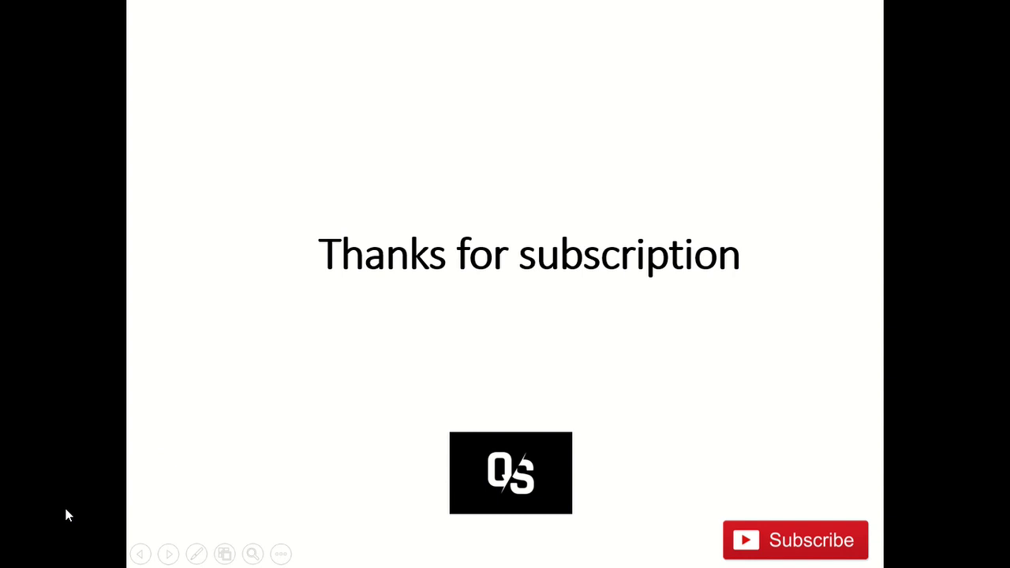
Step: Advance past the thank-you slide so the raft drawing and Excel schedule show side by side
{"action": "key", "text": "Right"}
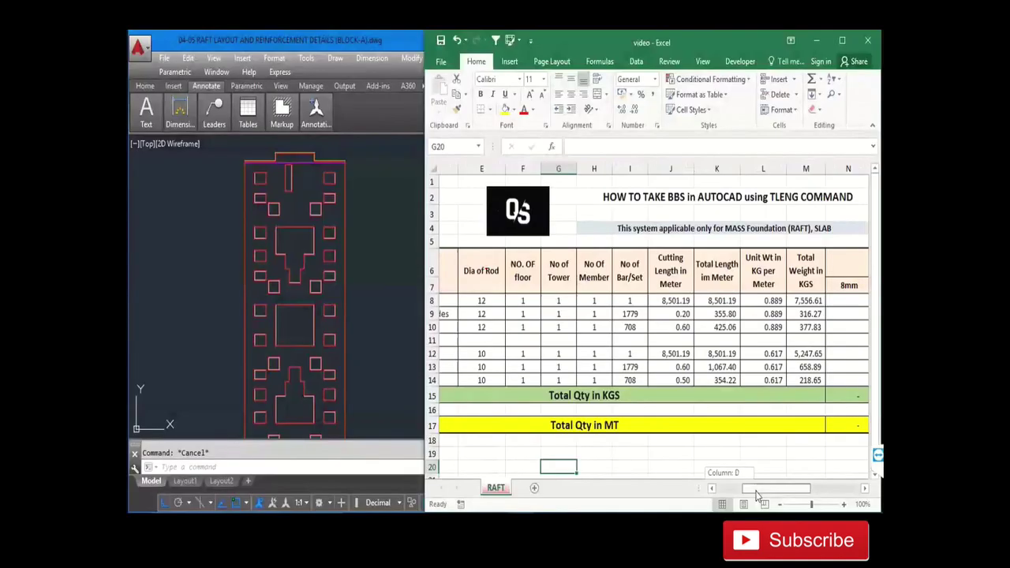
{"action": "left_click_drag", "start_coordinate": [756, 495], "coordinate": [766, 495]}
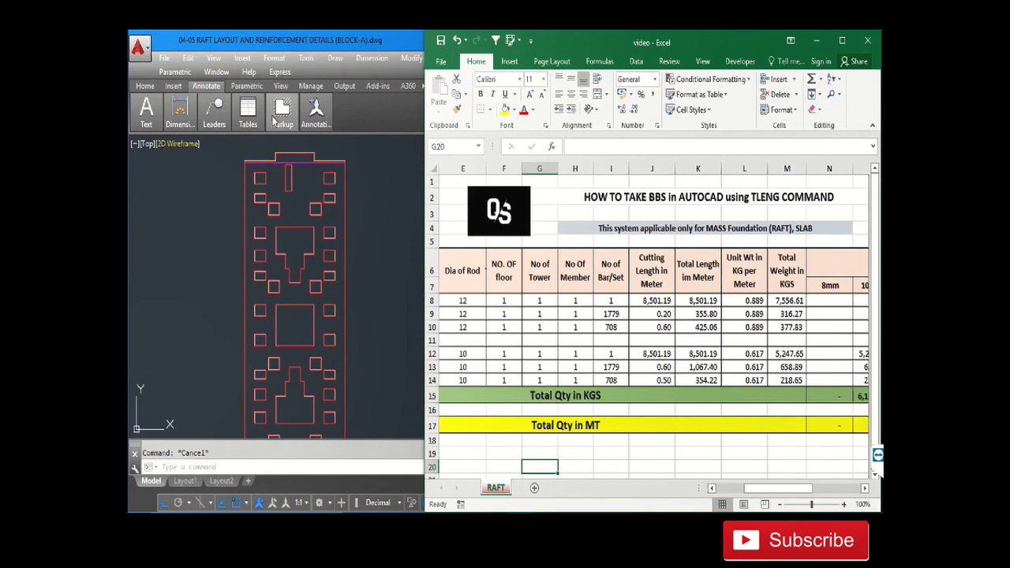
Step: Bring AutoCAD forward and zoom around the raft's coloured rebar layouts, ending on the magenta bars
{"action": "left_click", "coordinate": [412, 456]}
{"action": "scroll", "coordinate": [439, 215], "scroll_direction": "up", "scroll_amount": 2}
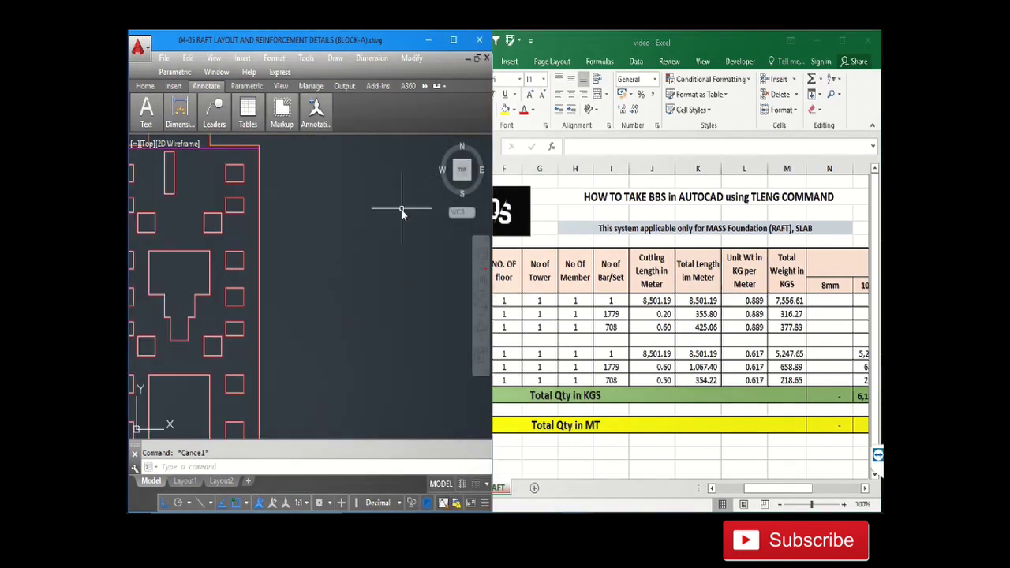
{"action": "scroll", "coordinate": [401, 210], "scroll_direction": "down", "scroll_amount": 4}
{"action": "scroll", "coordinate": [392, 295], "scroll_direction": "up", "scroll_amount": 2}
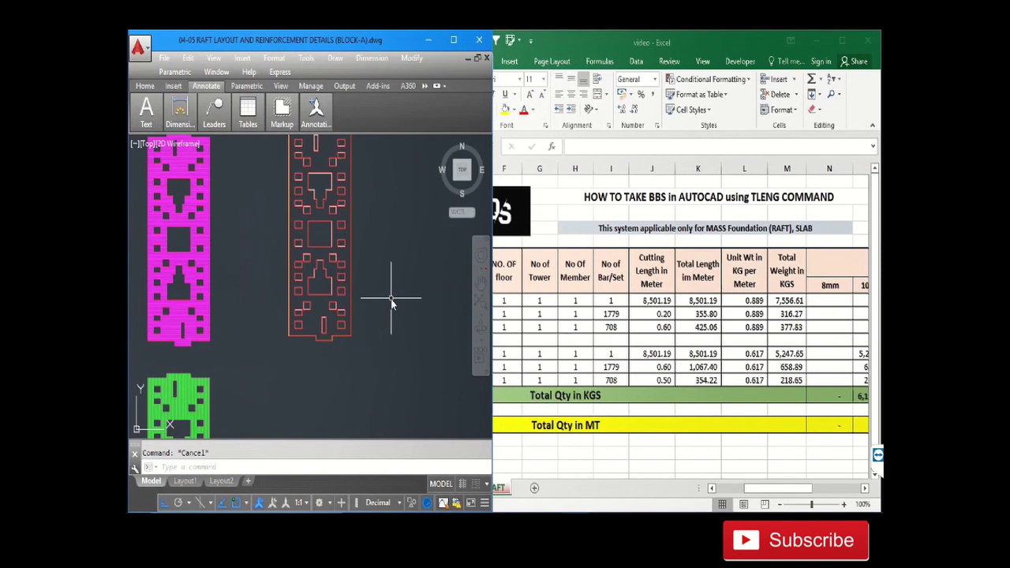
{"action": "scroll", "coordinate": [305, 350], "scroll_direction": "down", "scroll_amount": 2}
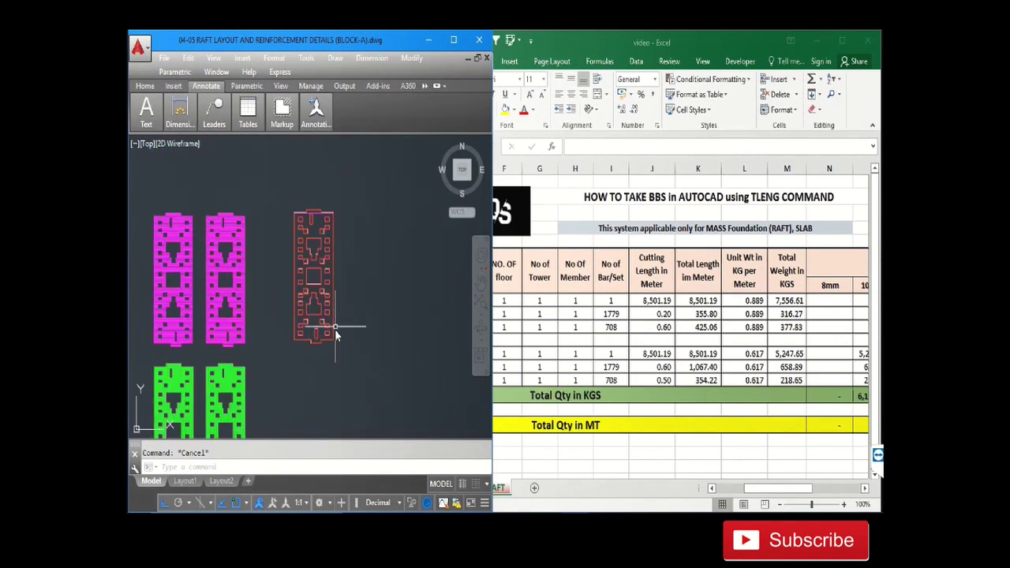
{"action": "scroll", "coordinate": [319, 337], "scroll_direction": "up", "scroll_amount": 1}
{"action": "scroll", "coordinate": [304, 335], "scroll_direction": "up", "scroll_amount": 1}
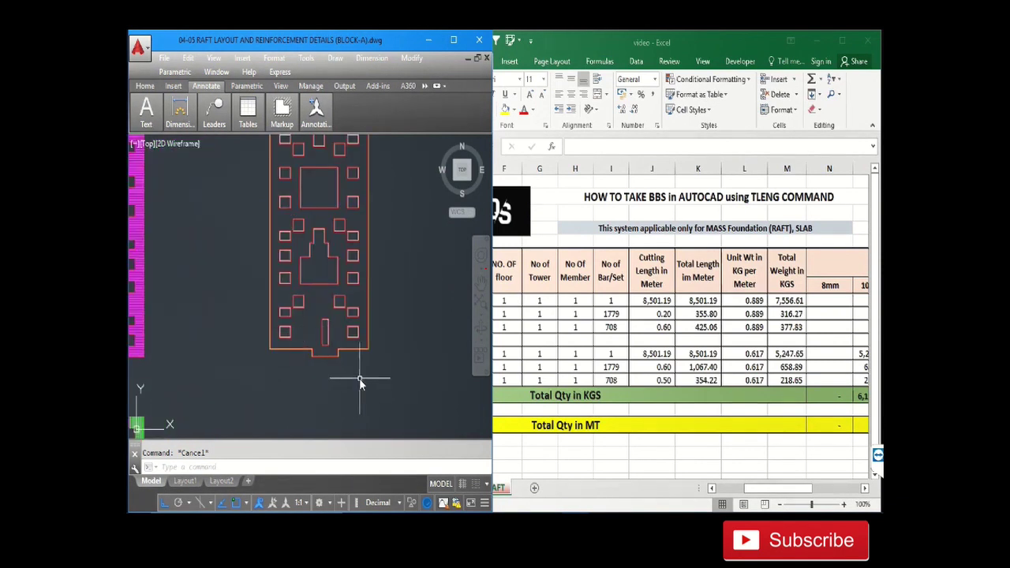
{"action": "scroll", "coordinate": [362, 379], "scroll_direction": "down", "scroll_amount": 1}
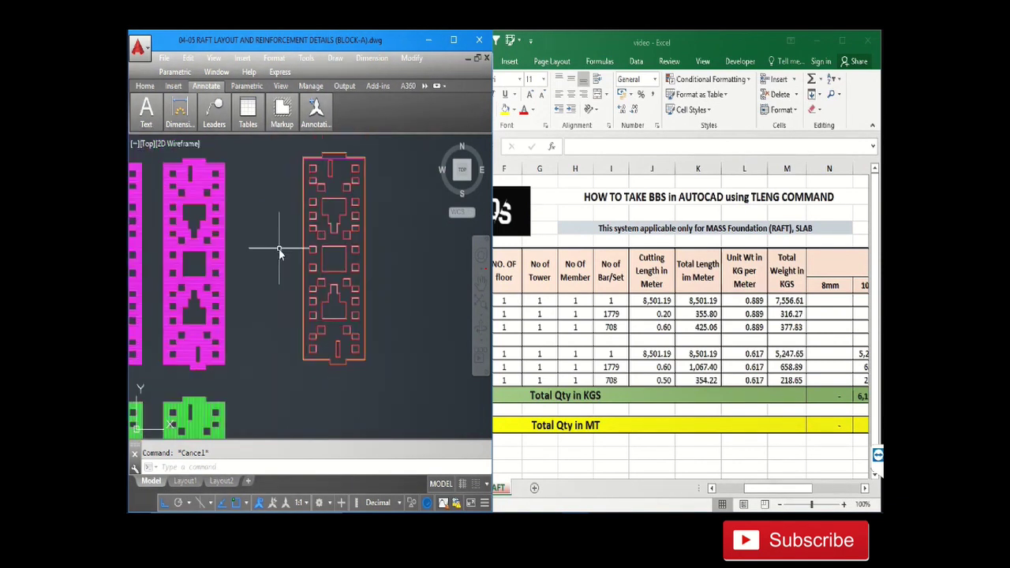
{"action": "scroll", "coordinate": [306, 161], "scroll_direction": "up", "scroll_amount": 1}
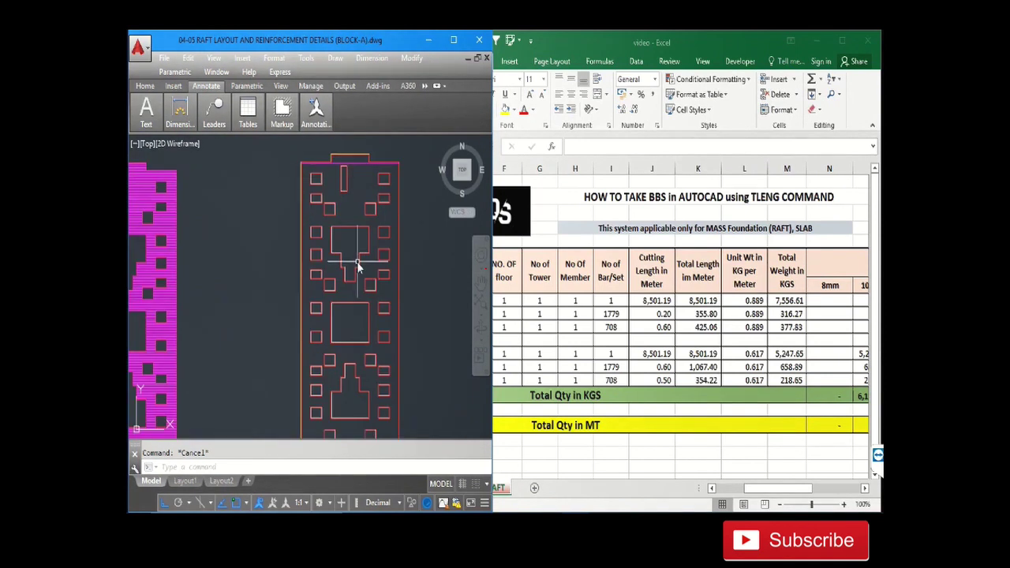
{"action": "scroll", "coordinate": [311, 203], "scroll_direction": "up", "scroll_amount": 3}
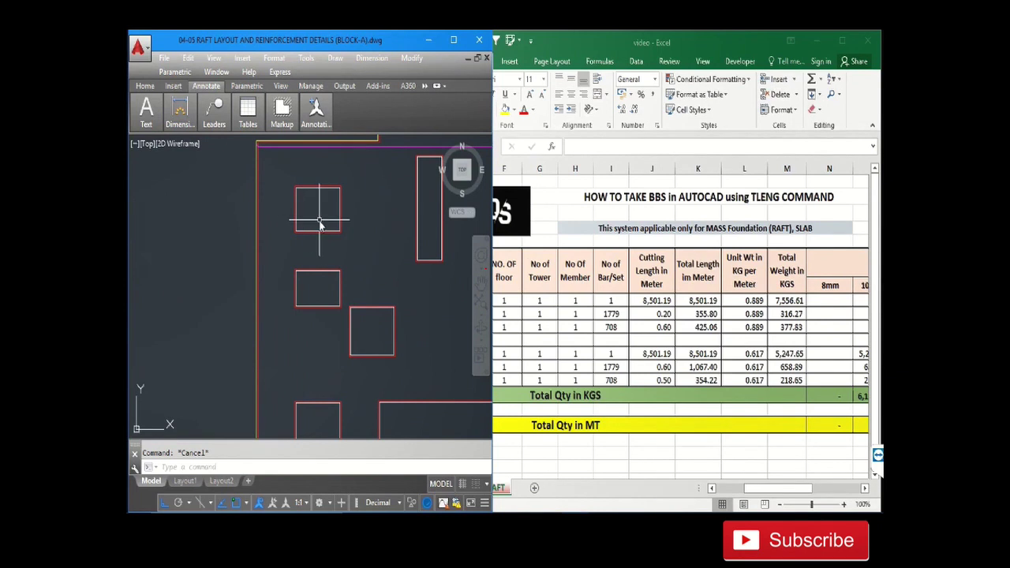
{"action": "scroll", "coordinate": [207, 272], "scroll_direction": "down", "scroll_amount": 2}
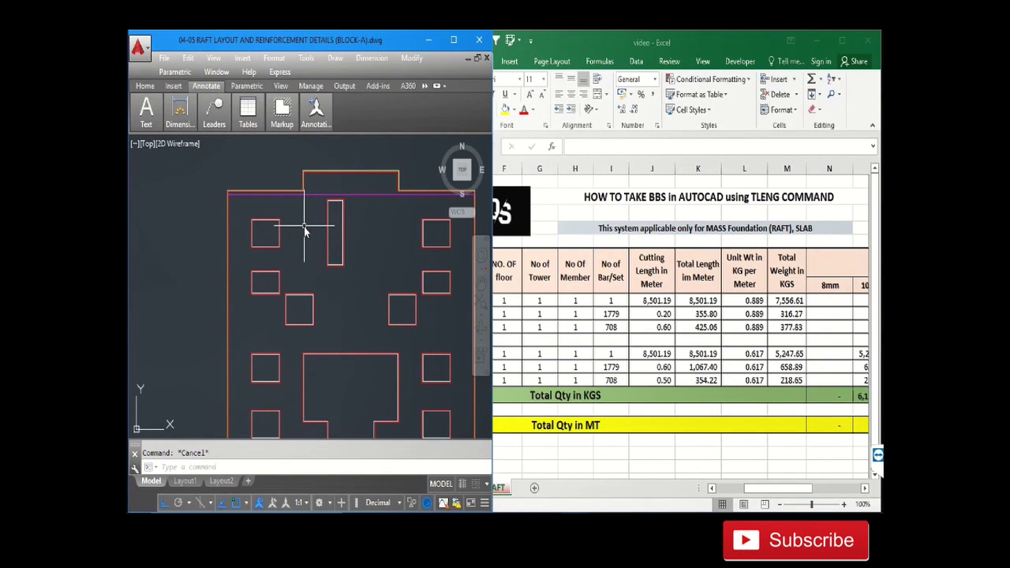
{"action": "scroll", "coordinate": [304, 203], "scroll_direction": "down", "scroll_amount": 2}
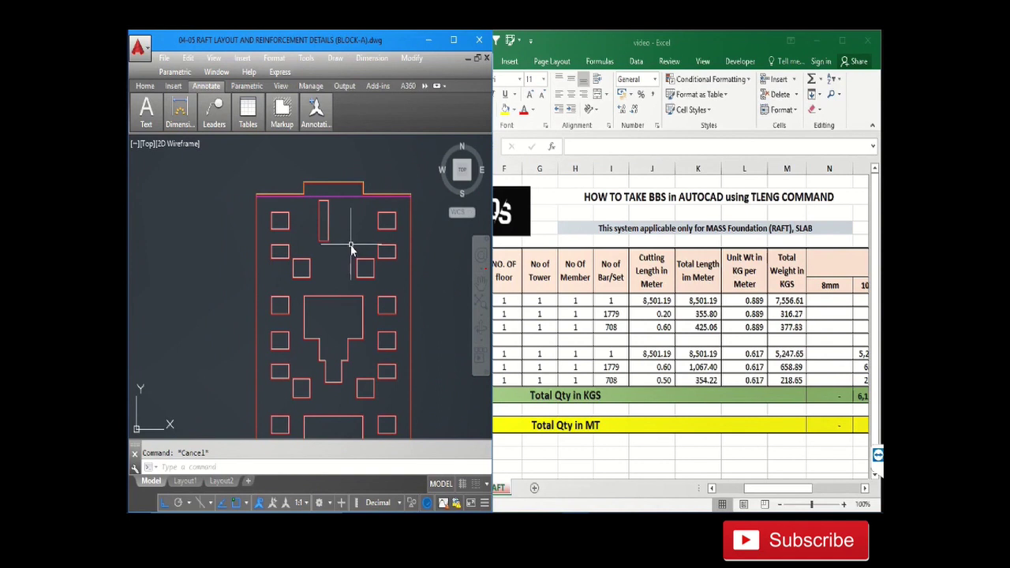
{"action": "scroll", "coordinate": [225, 237], "scroll_direction": "down", "scroll_amount": 2}
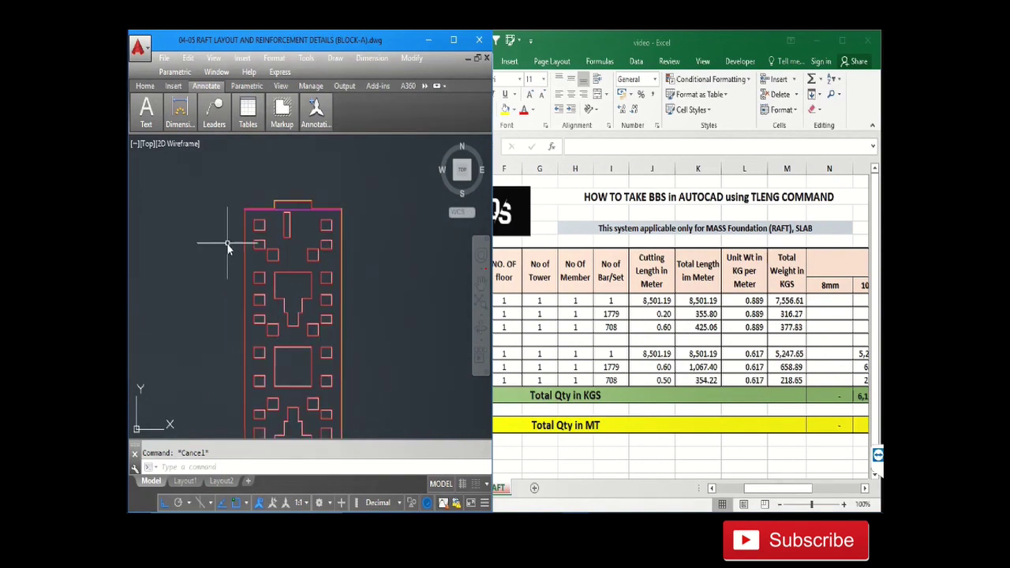
{"action": "scroll", "coordinate": [309, 217], "scroll_direction": "down", "scroll_amount": 3}
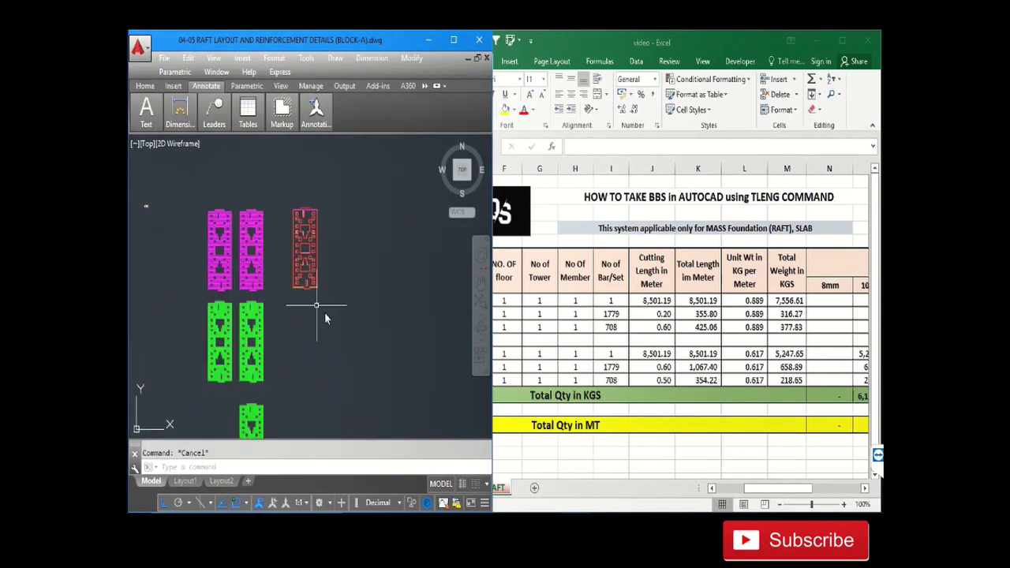
{"action": "scroll", "coordinate": [382, 280], "scroll_direction": "down", "scroll_amount": 1}
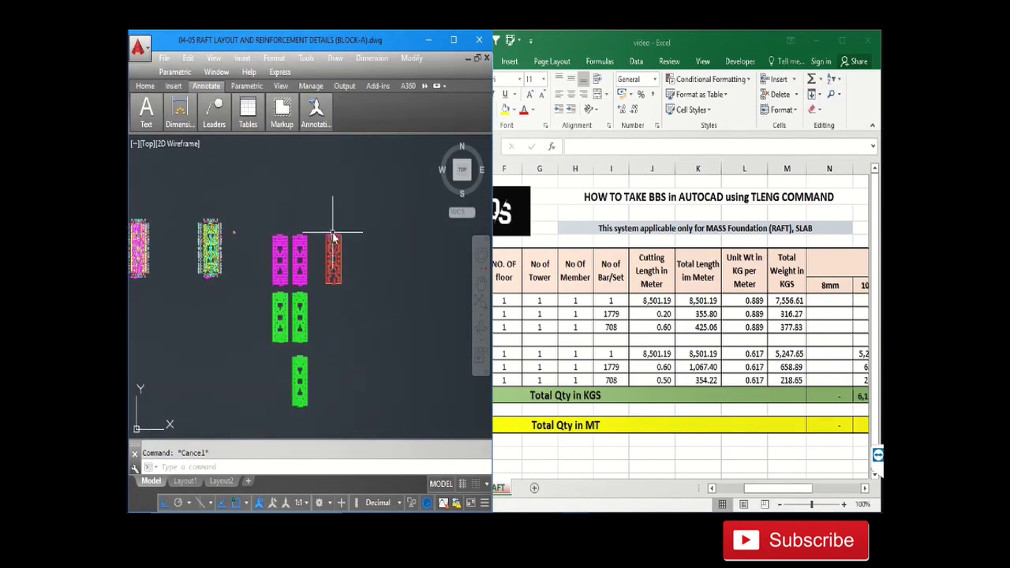
{"action": "scroll", "coordinate": [333, 249], "scroll_direction": "up", "scroll_amount": 4}
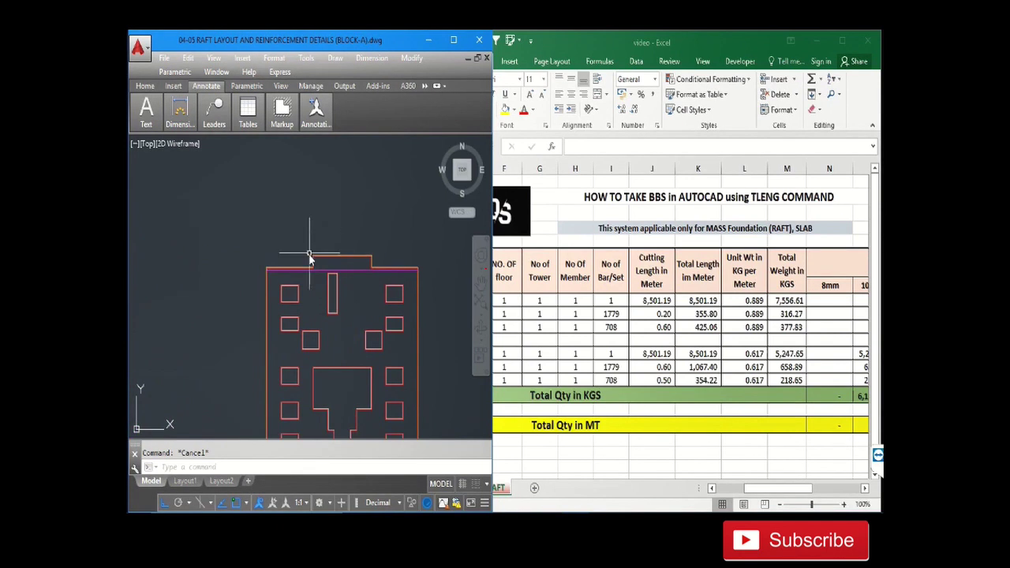
{"action": "scroll", "coordinate": [366, 202], "scroll_direction": "down", "scroll_amount": 3}
{"action": "scroll", "coordinate": [291, 256], "scroll_direction": "up", "scroll_amount": 6}
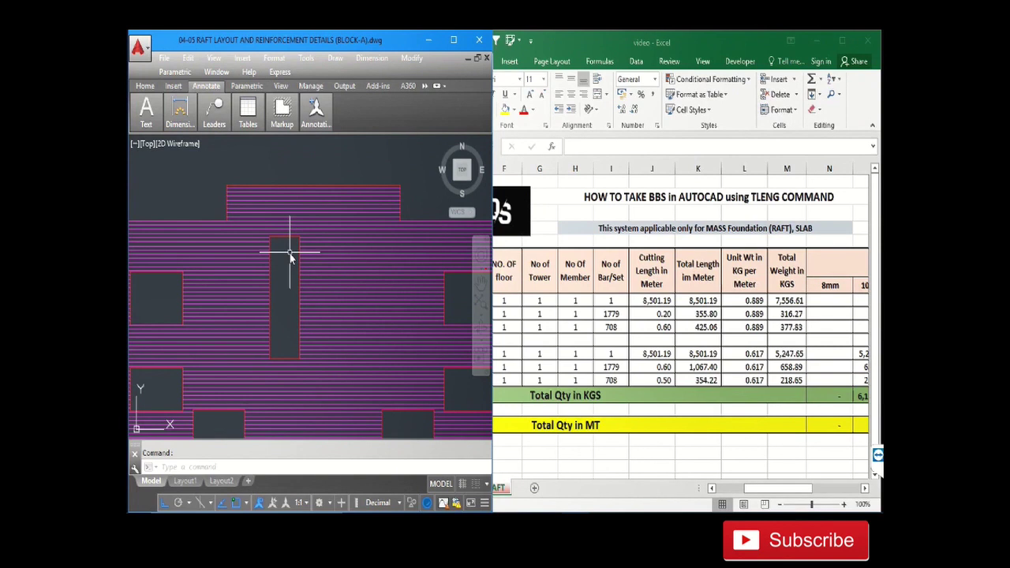
Step: Zoom across the green and magenta rebar grid, then switch back to the Excel schedule
{"action": "scroll", "coordinate": [293, 252], "scroll_direction": "down", "scroll_amount": 5}
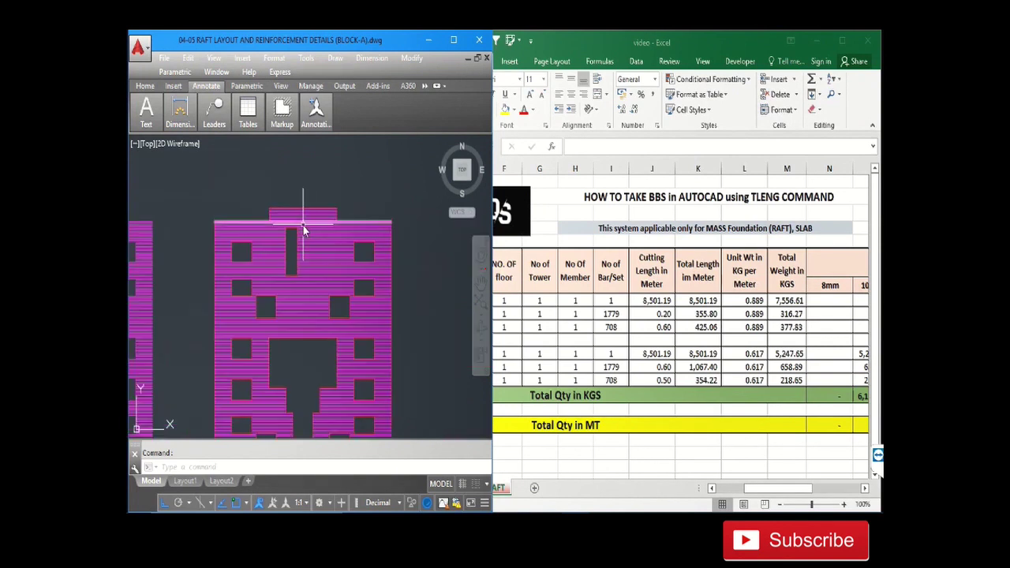
{"action": "scroll", "coordinate": [332, 196], "scroll_direction": "down", "scroll_amount": 1}
{"action": "scroll", "coordinate": [347, 332], "scroll_direction": "down", "scroll_amount": 2}
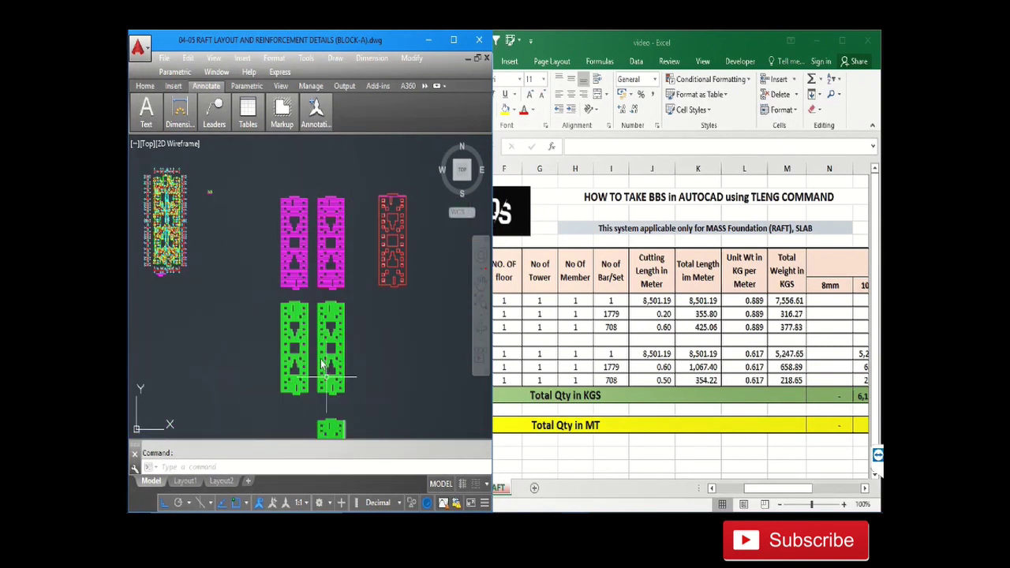
{"action": "scroll", "coordinate": [321, 364], "scroll_direction": "down", "scroll_amount": 1}
{"action": "scroll", "coordinate": [320, 361], "scroll_direction": "up", "scroll_amount": 2}
{"action": "scroll", "coordinate": [308, 307], "scroll_direction": "up", "scroll_amount": 1}
{"action": "scroll", "coordinate": [320, 294], "scroll_direction": "up", "scroll_amount": 2}
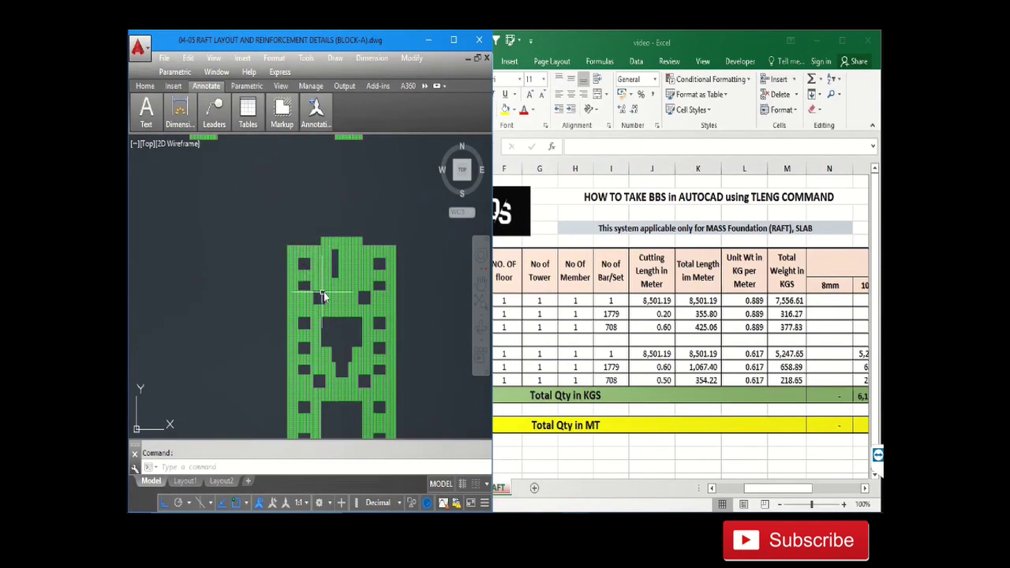
{"action": "scroll", "coordinate": [314, 261], "scroll_direction": "up", "scroll_amount": 2}
{"action": "scroll", "coordinate": [311, 249], "scroll_direction": "up", "scroll_amount": 2}
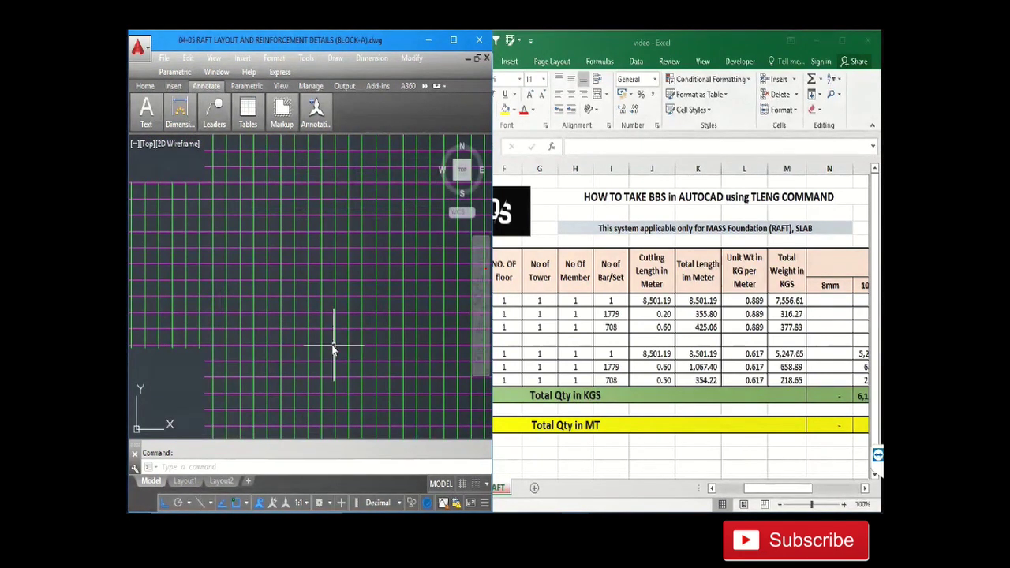
{"action": "scroll", "coordinate": [347, 335], "scroll_direction": "down", "scroll_amount": 1}
{"action": "scroll", "coordinate": [330, 304], "scroll_direction": "down", "scroll_amount": 1}
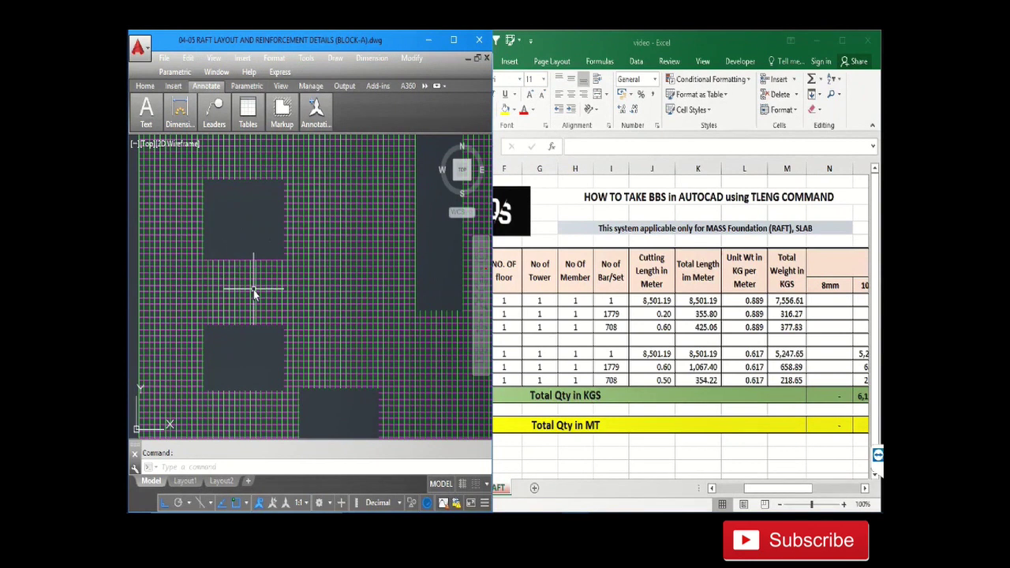
{"action": "scroll", "coordinate": [355, 314], "scroll_direction": "up", "scroll_amount": 2}
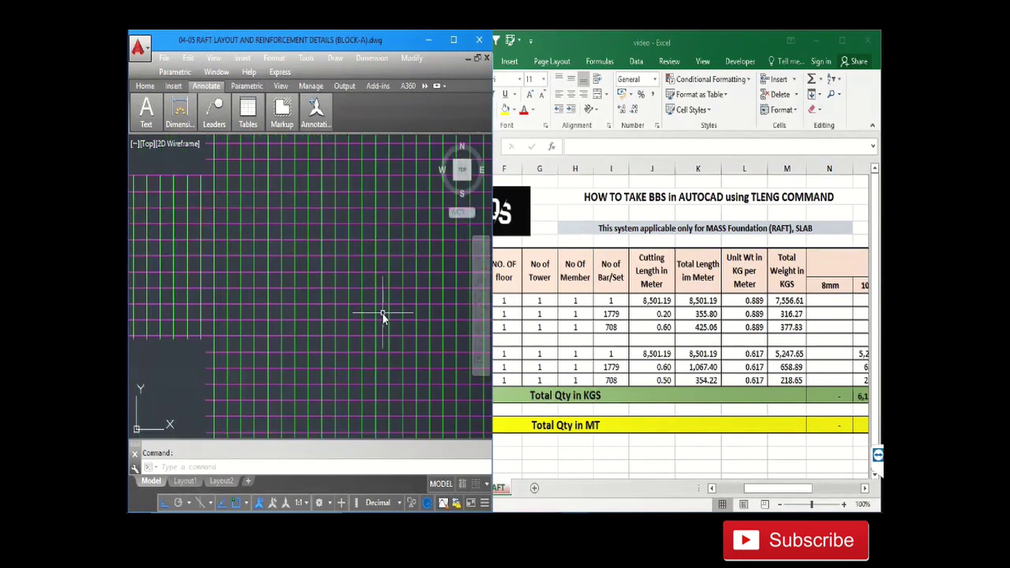
{"action": "scroll", "coordinate": [382, 313], "scroll_direction": "down", "scroll_amount": 1}
{"action": "scroll", "coordinate": [363, 308], "scroll_direction": "down", "scroll_amount": 1}
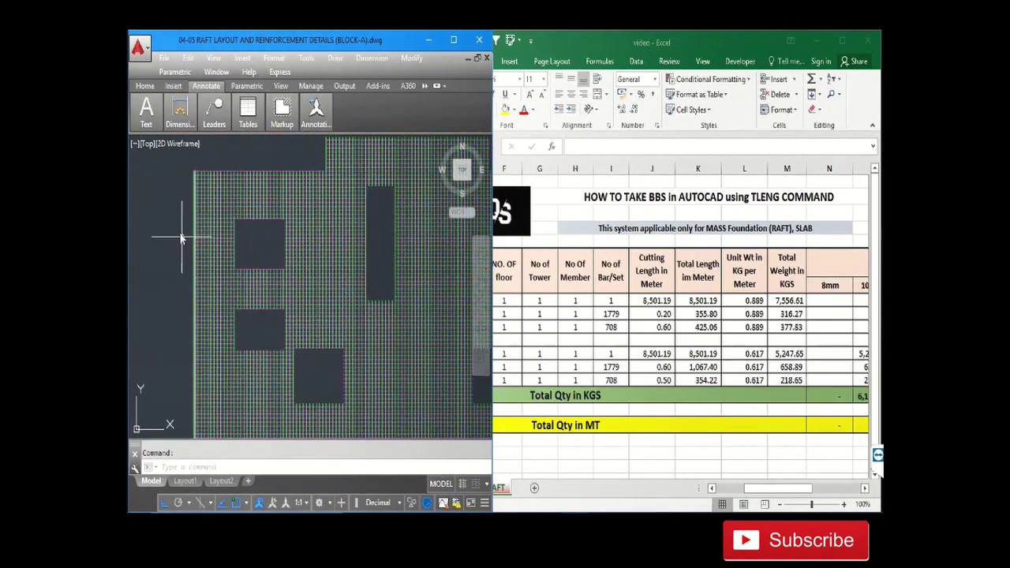
{"action": "scroll", "coordinate": [266, 268], "scroll_direction": "down", "scroll_amount": 2}
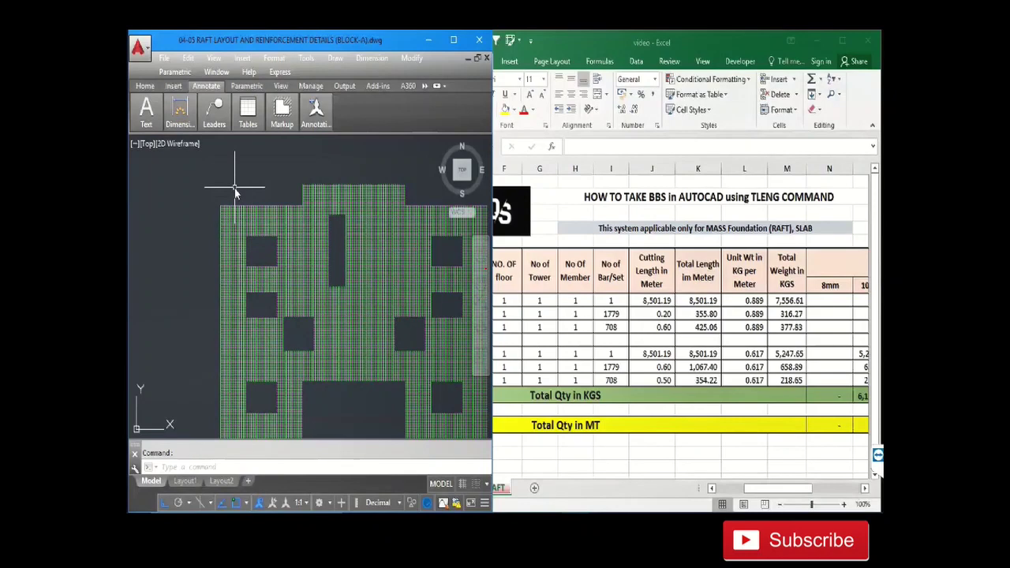
{"action": "scroll", "coordinate": [242, 243], "scroll_direction": "up", "scroll_amount": 3}
{"action": "scroll", "coordinate": [230, 209], "scroll_direction": "down", "scroll_amount": 2}
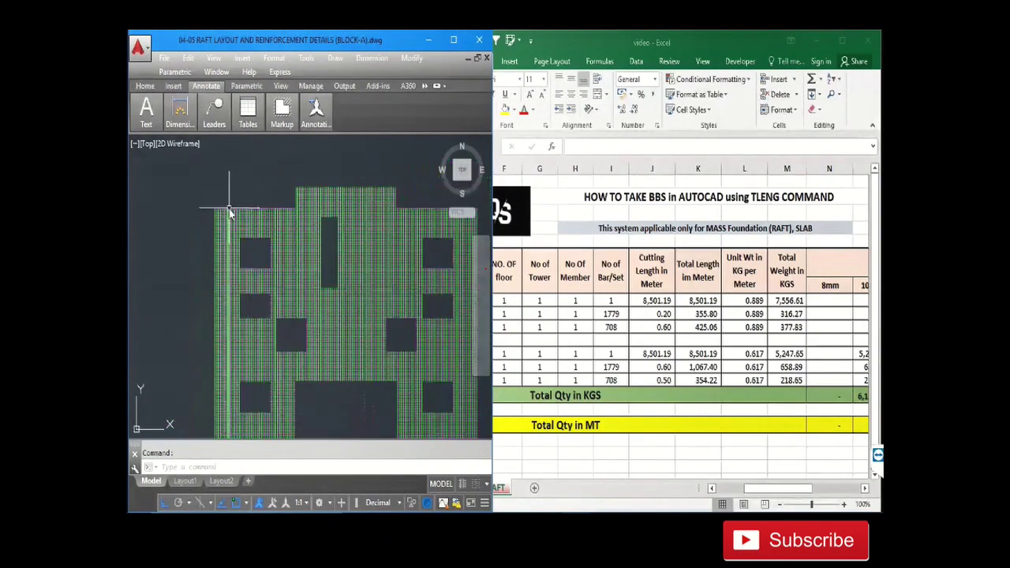
{"action": "scroll", "coordinate": [221, 215], "scroll_direction": "up", "scroll_amount": 2}
{"action": "scroll", "coordinate": [237, 225], "scroll_direction": "up", "scroll_amount": 1}
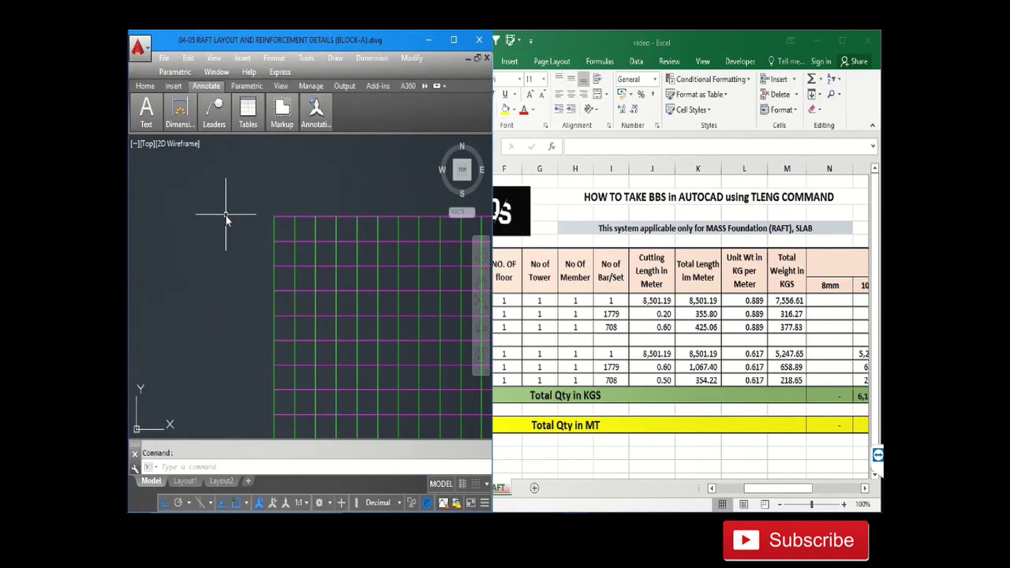
{"action": "scroll", "coordinate": [260, 268], "scroll_direction": "down", "scroll_amount": 3}
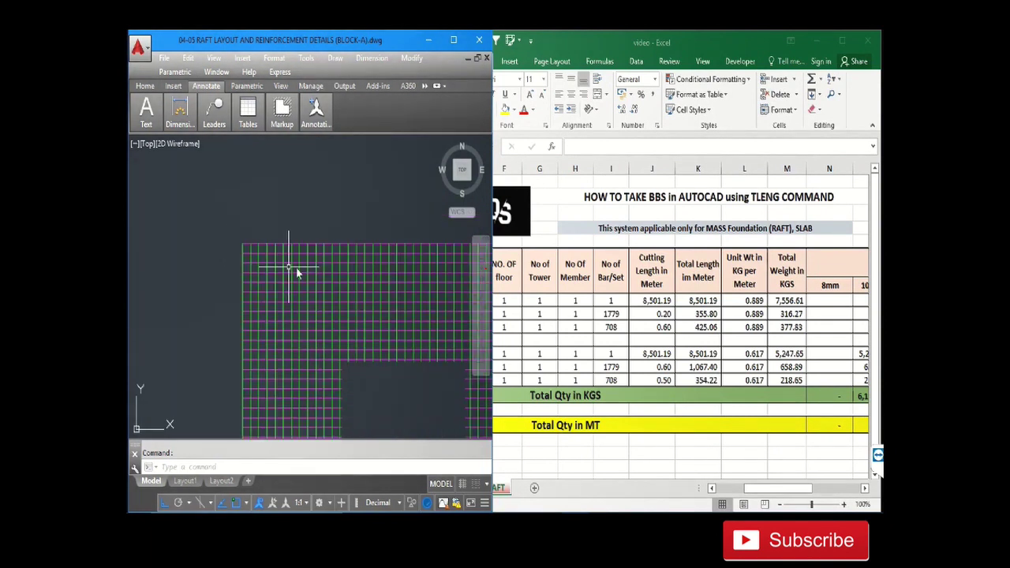
{"action": "left_click", "coordinate": [598, 45]}
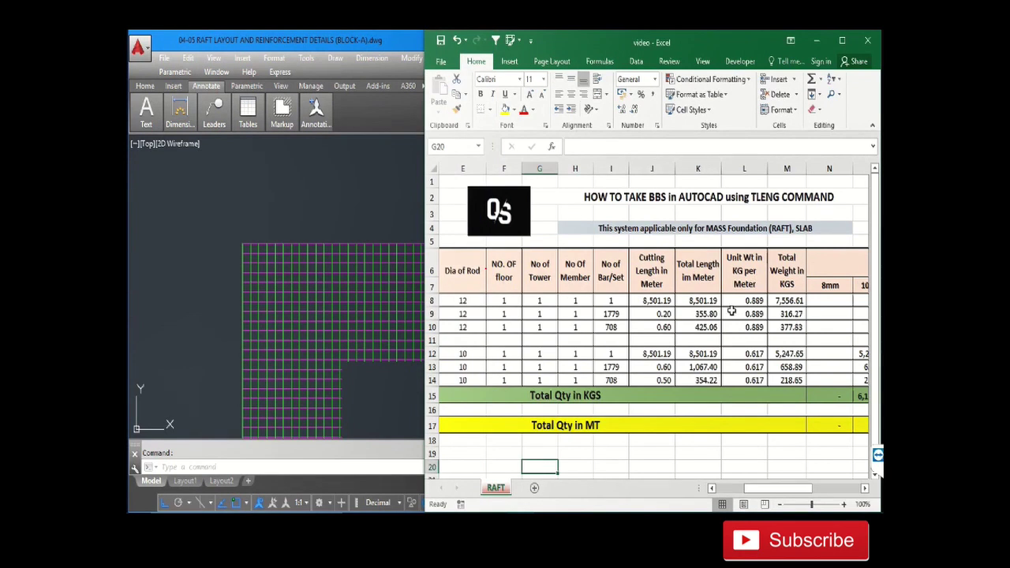
Step: Scroll right and review the No Of Member and Cutting Length in Meter headers
{"action": "left_click", "coordinate": [760, 494]}
{"action": "left_click_drag", "start_coordinate": [759, 494], "coordinate": [731, 493]}
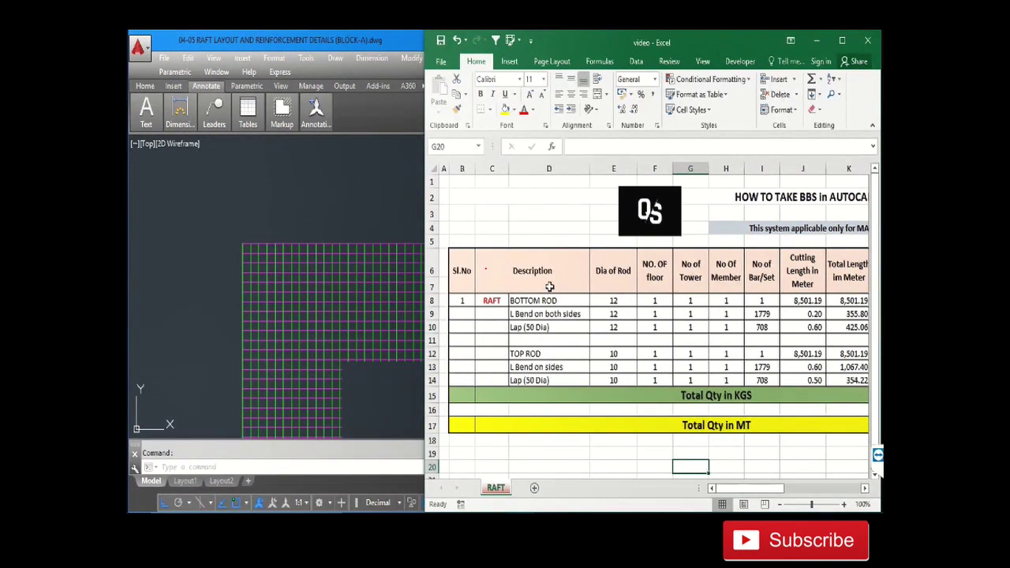
{"action": "mouse_move", "coordinate": [763, 490]}
{"action": "left_mouse_down"}
{"action": "mouse_move", "coordinate": [813, 493]}
{"action": "mouse_move", "coordinate": [762, 493]}
{"action": "left_mouse_up"}
{"action": "left_click", "coordinate": [718, 282]}
{"action": "left_click_drag", "start_coordinate": [760, 489], "coordinate": [771, 490]}
{"action": "left_click", "coordinate": [769, 288]}
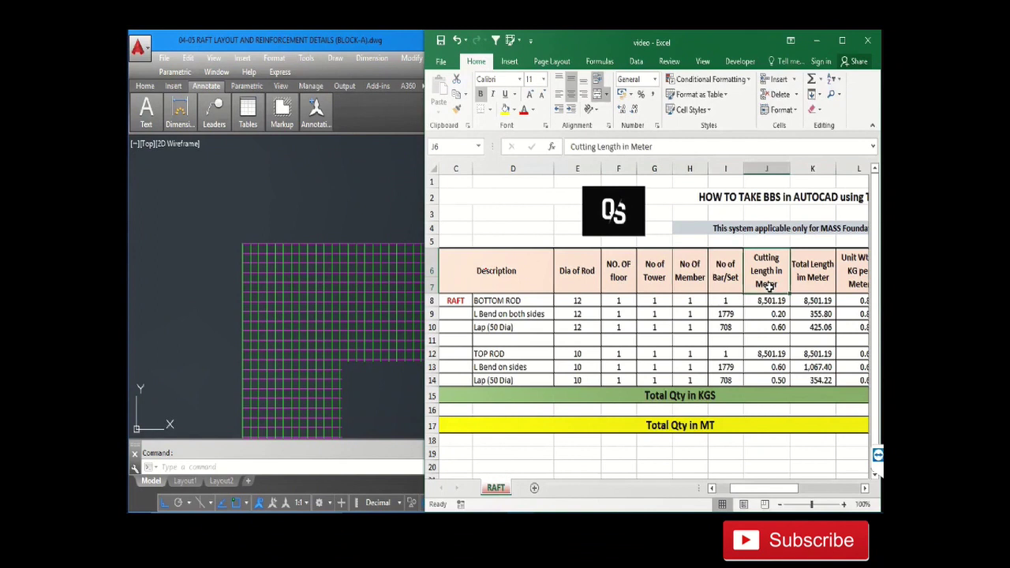
{"action": "key", "text": "Right"}
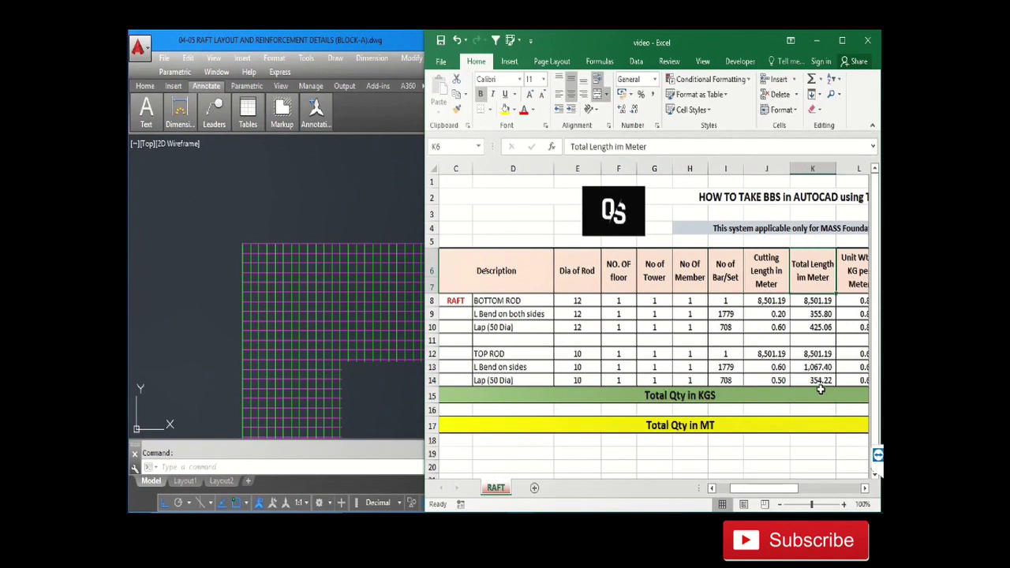
Step: Fix the K6 header's 'im' to 'in' so it reads 'Total Length in Meter'
{"action": "double_click", "coordinate": [811, 282]}
{"action": "key", "text": "Delete"}
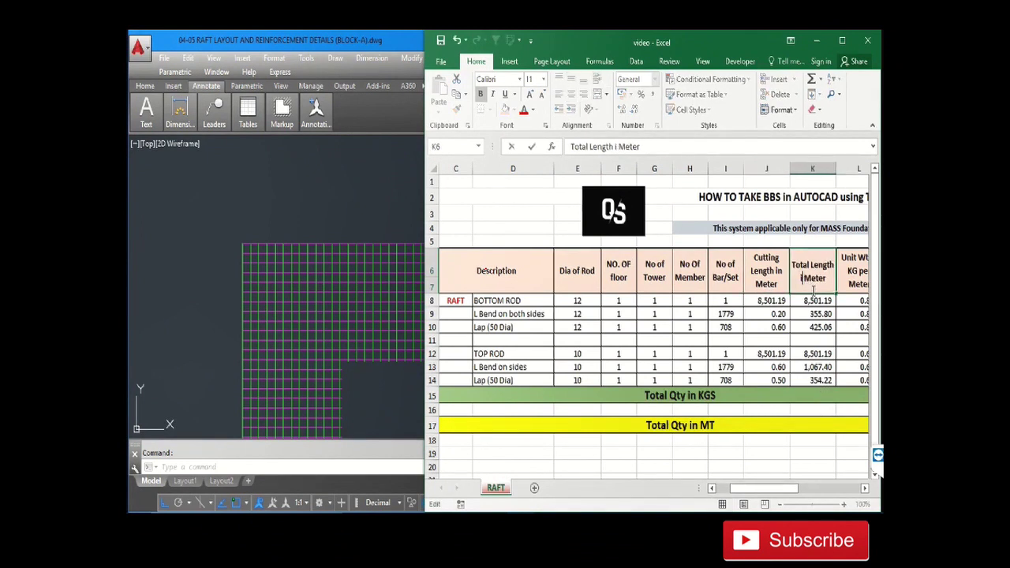
{"action": "type", "text": "n"}
{"action": "key", "text": "Return"}
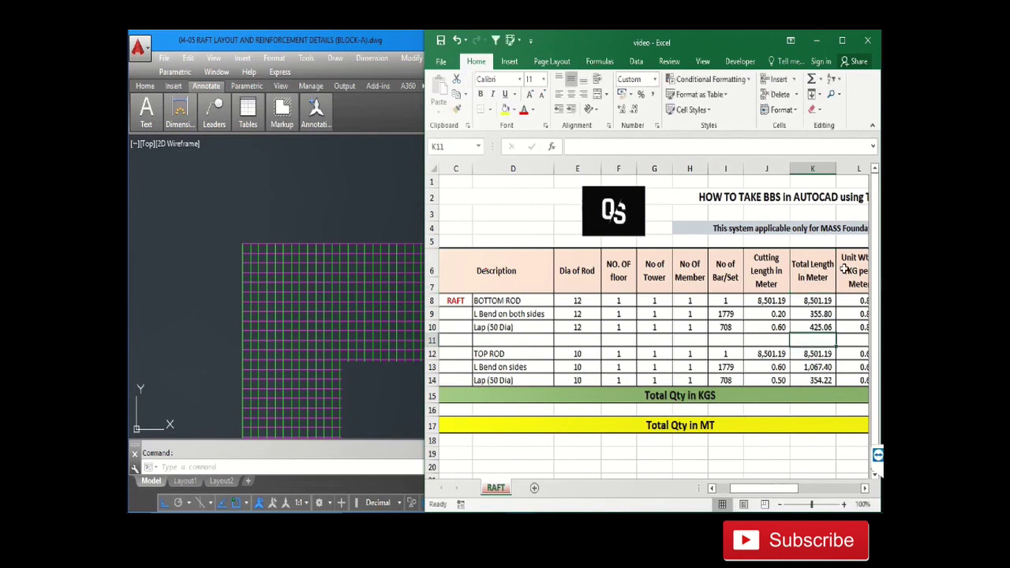
{"action": "left_click", "coordinate": [843, 268]}
{"action": "key", "text": "Right"}
{"action": "key", "text": "Right"}
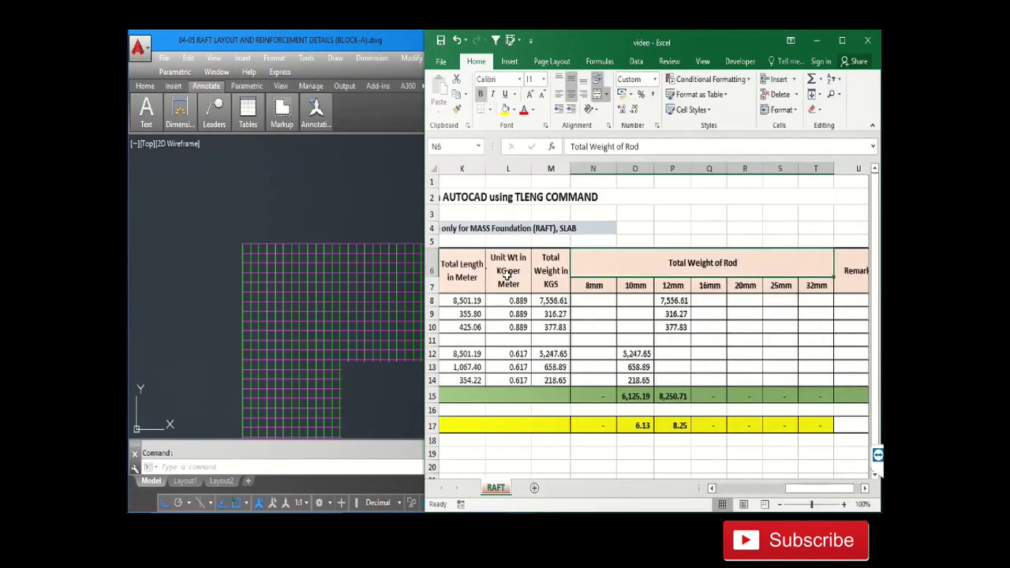
{"action": "left_click", "coordinate": [507, 276]}
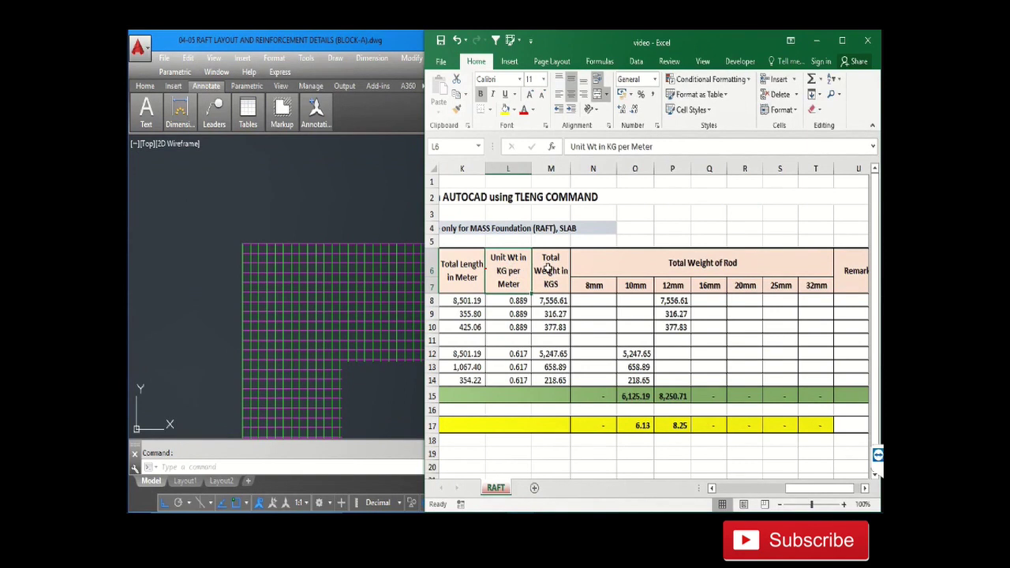
{"action": "left_click", "coordinate": [551, 270]}
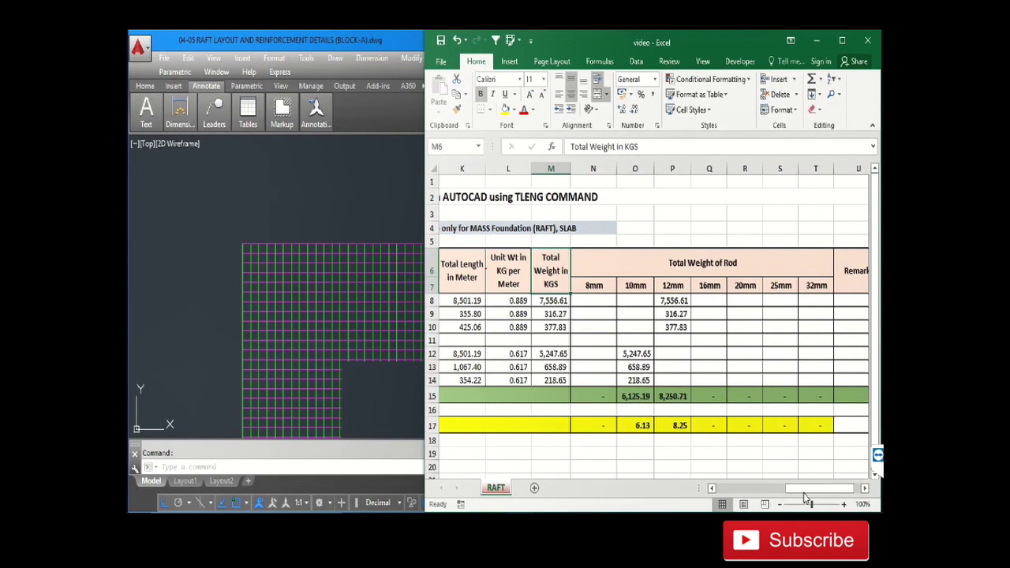
{"action": "left_click_drag", "start_coordinate": [806, 491], "coordinate": [731, 491]}
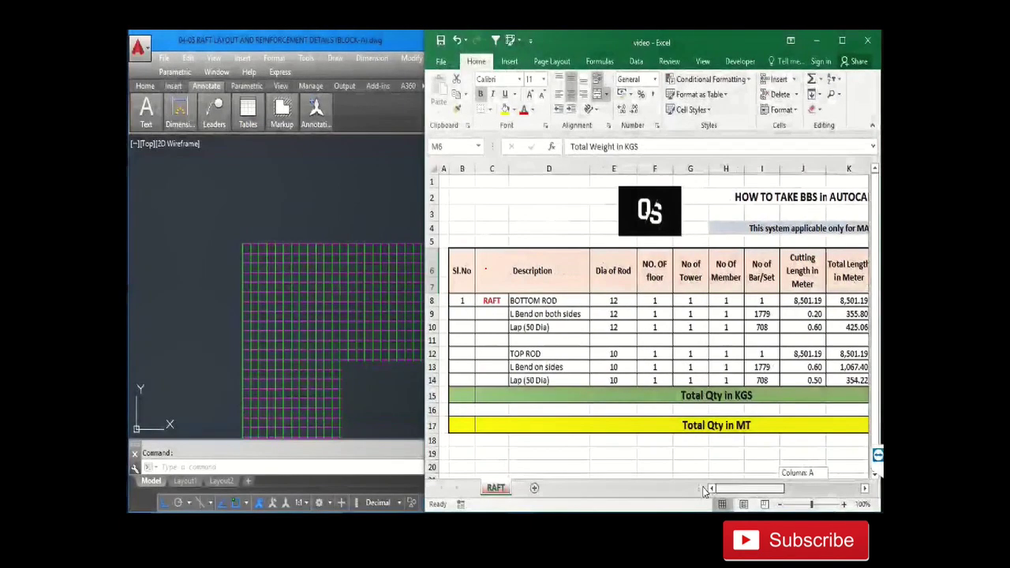
{"action": "left_click", "coordinate": [490, 300]}
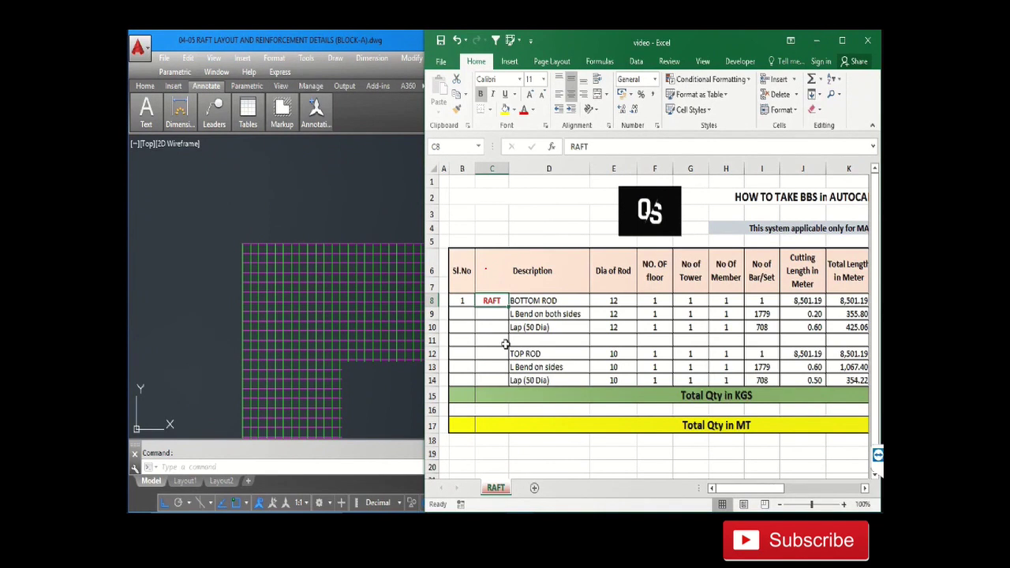
{"action": "left_click", "coordinate": [560, 301]}
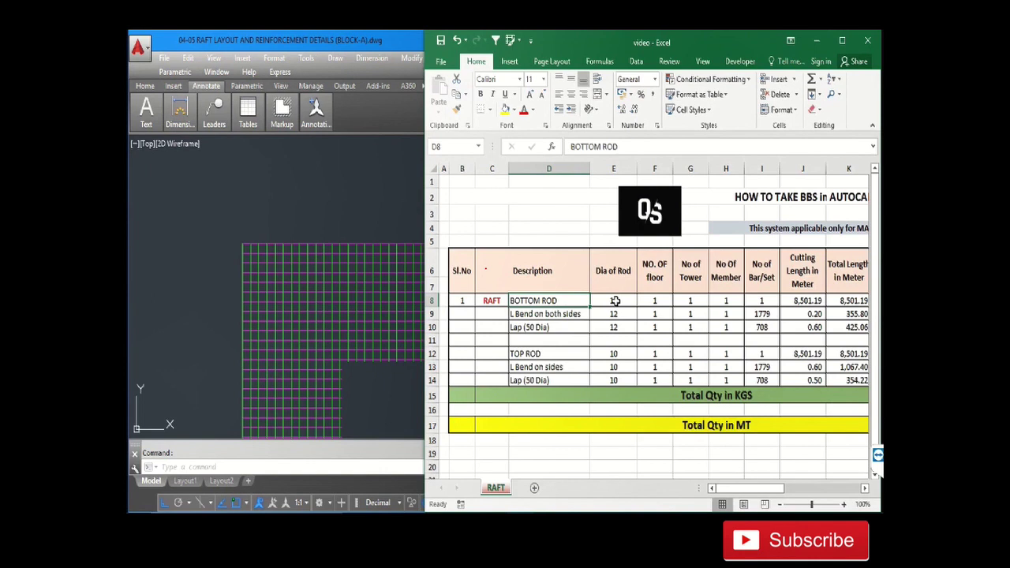
{"action": "left_click", "coordinate": [615, 300]}
{"action": "left_click", "coordinate": [655, 300]}
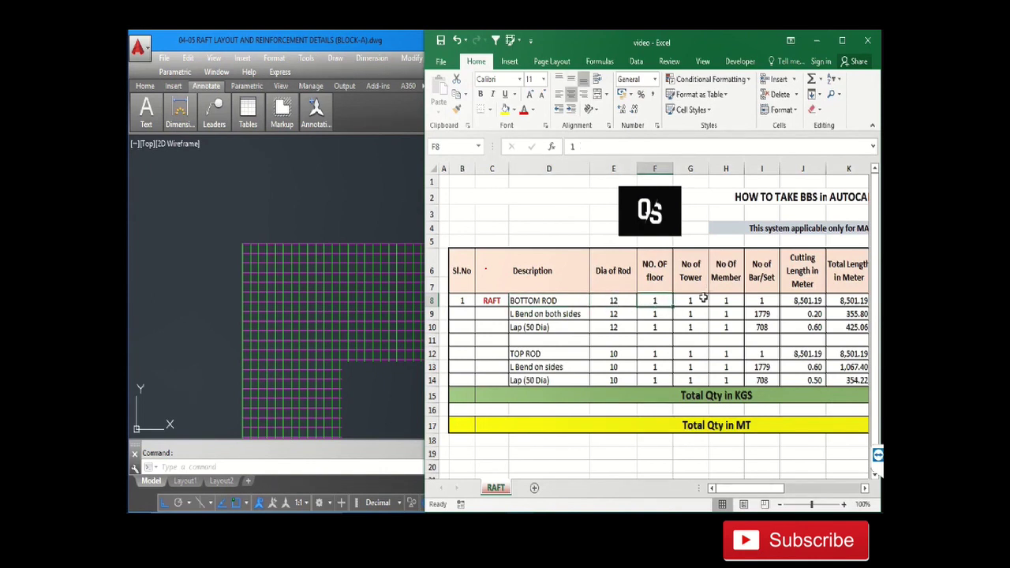
{"action": "left_click", "coordinate": [696, 300]}
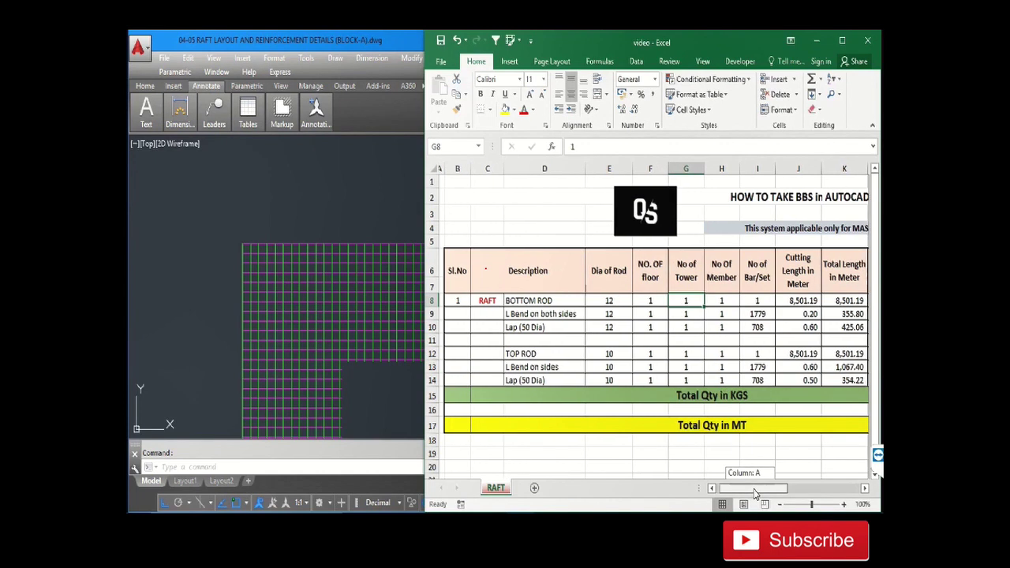
{"action": "left_click", "coordinate": [728, 304]}
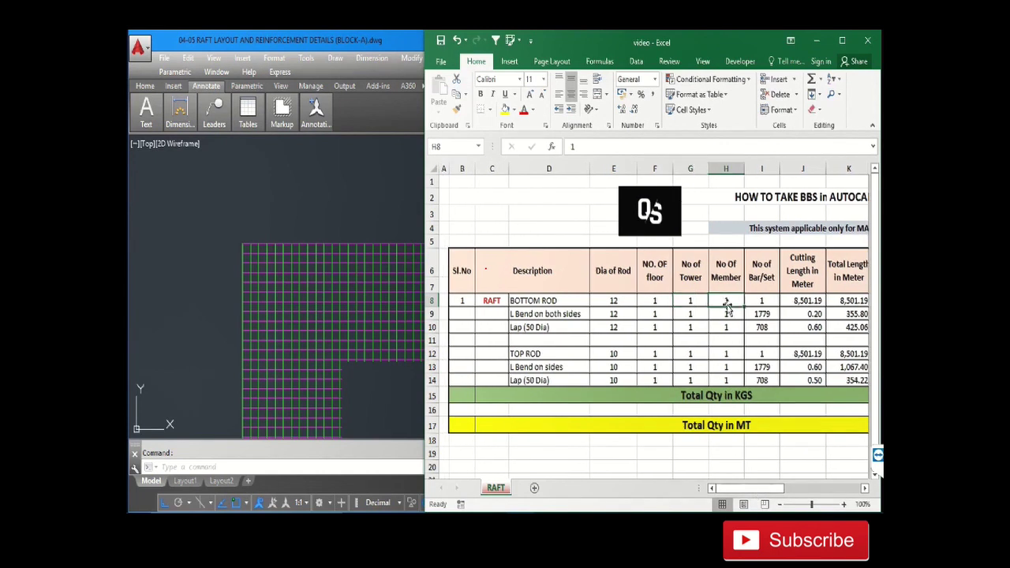
{"action": "left_click", "coordinate": [865, 491]}
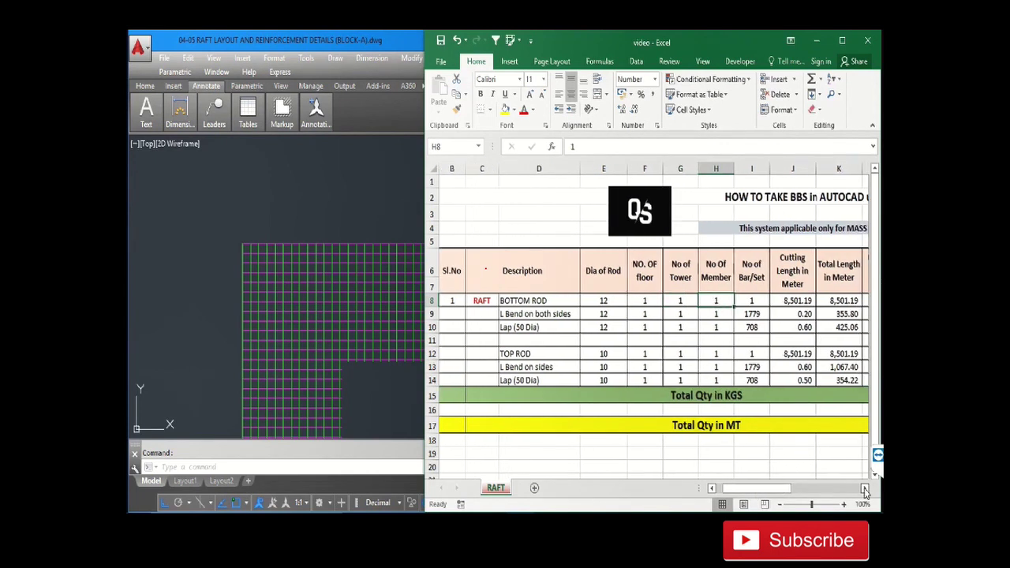
{"action": "left_click", "coordinate": [865, 491]}
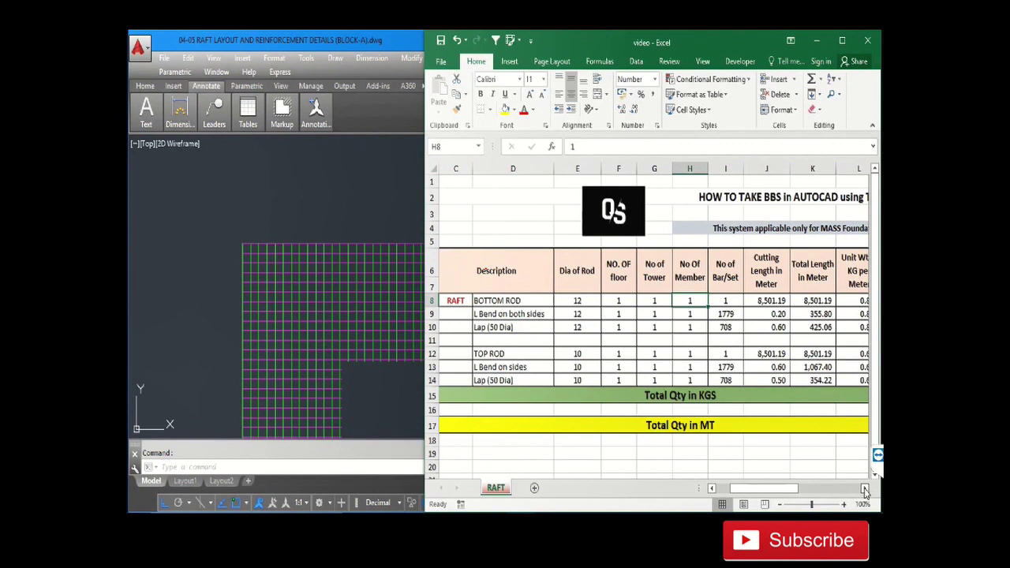
{"action": "left_click", "coordinate": [866, 491]}
{"action": "left_click", "coordinate": [733, 273]}
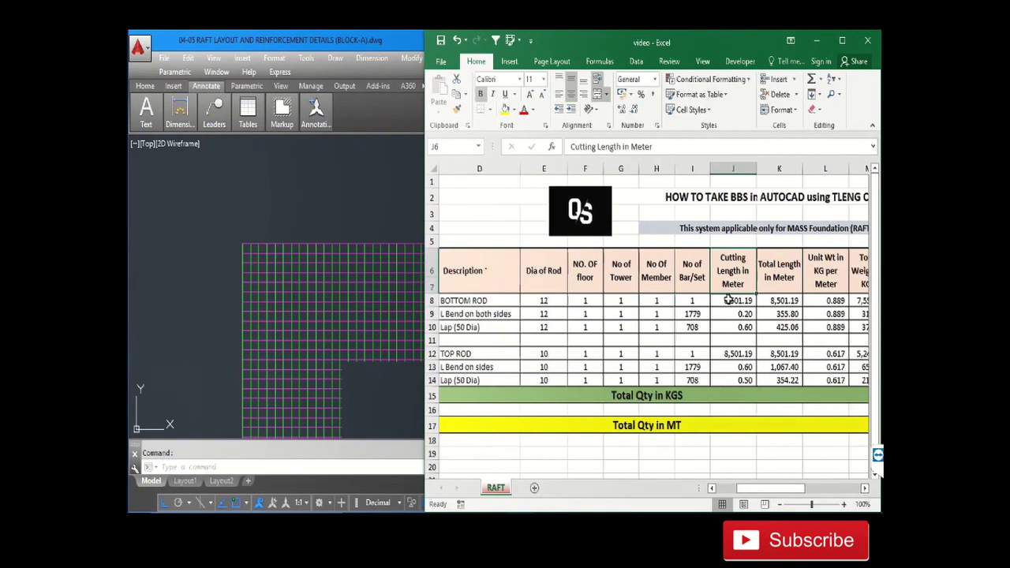
{"action": "left_click", "coordinate": [695, 304]}
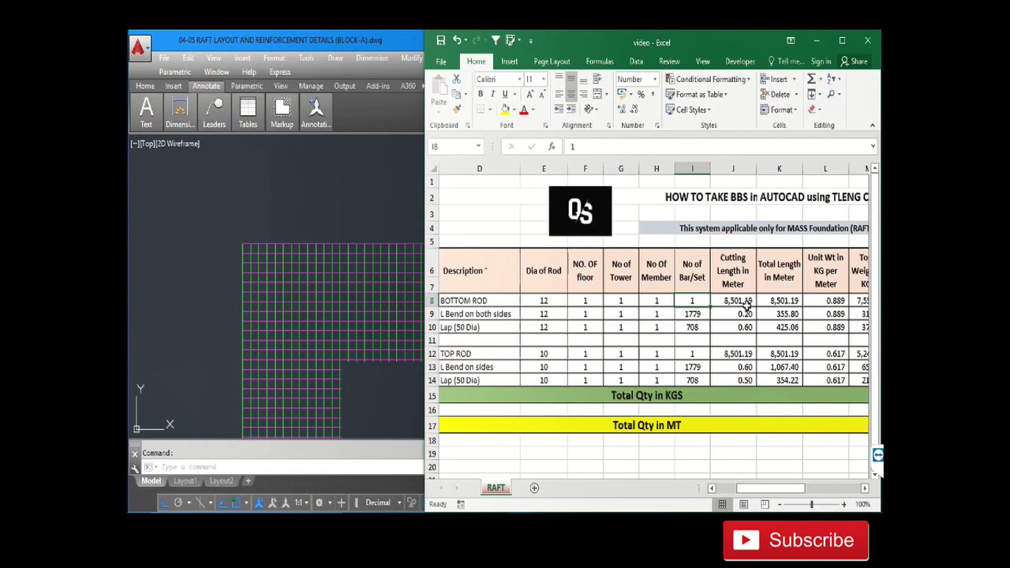
Step: Compare the 8501.185 m bottom-rod cutting length with AutoCAD's TLENG total of 8501185.0
{"action": "left_click", "coordinate": [736, 303]}
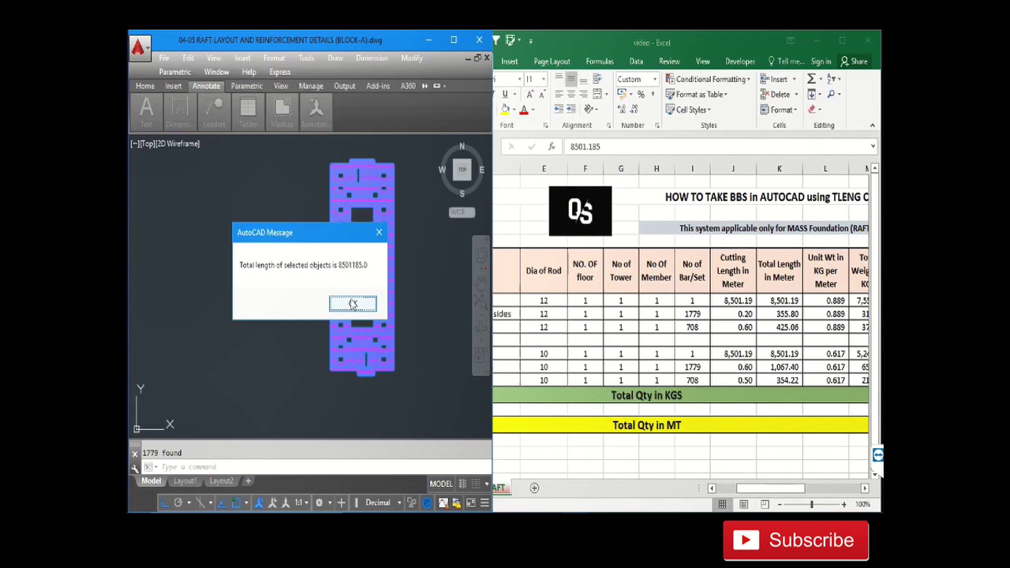
{"action": "left_click", "coordinate": [737, 41]}
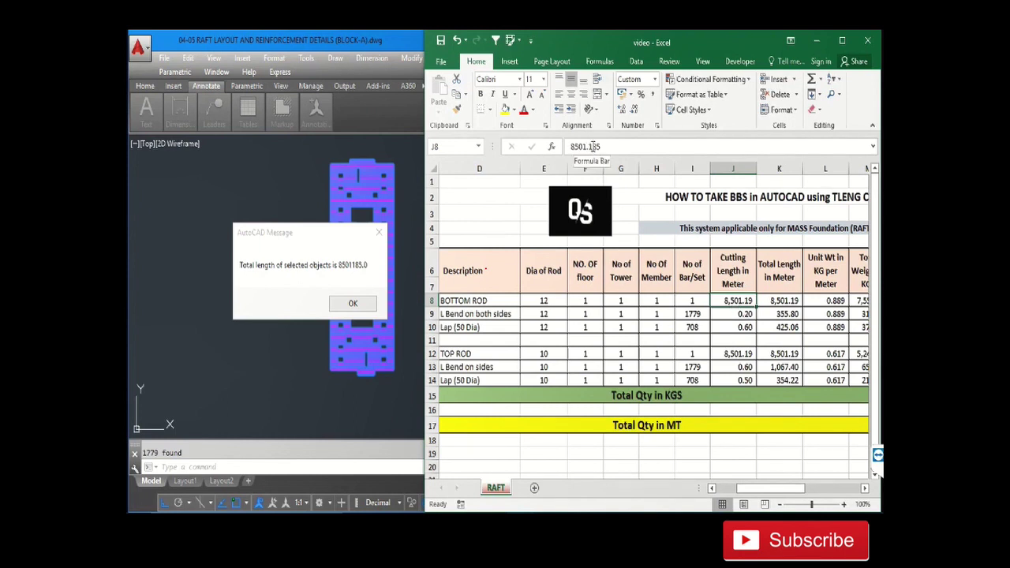
Step: Shorten the D8 description from 'BOTTOM ROD' to 'BOTTOM'
{"action": "left_click", "coordinate": [778, 455]}
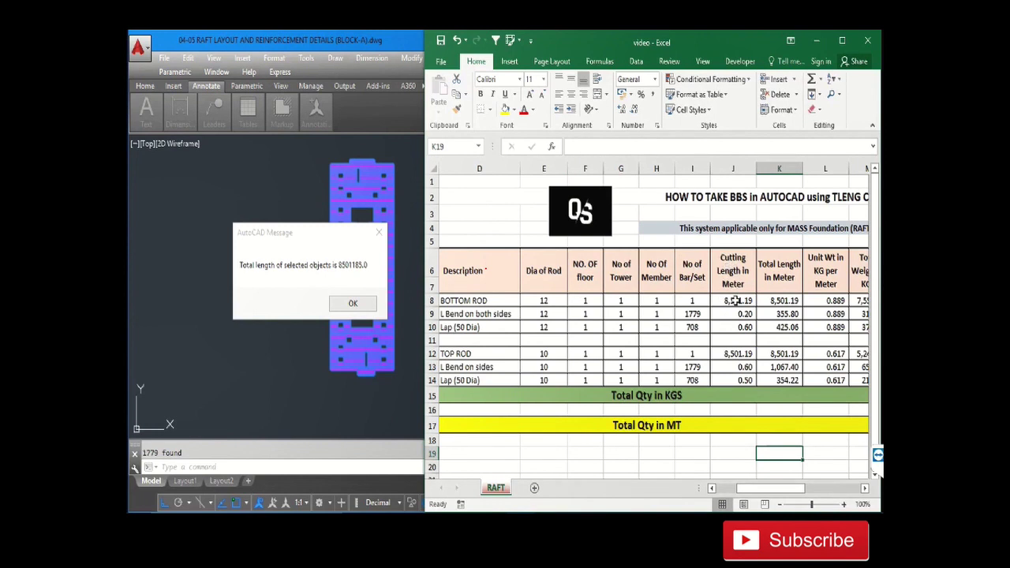
{"action": "left_click", "coordinate": [736, 301]}
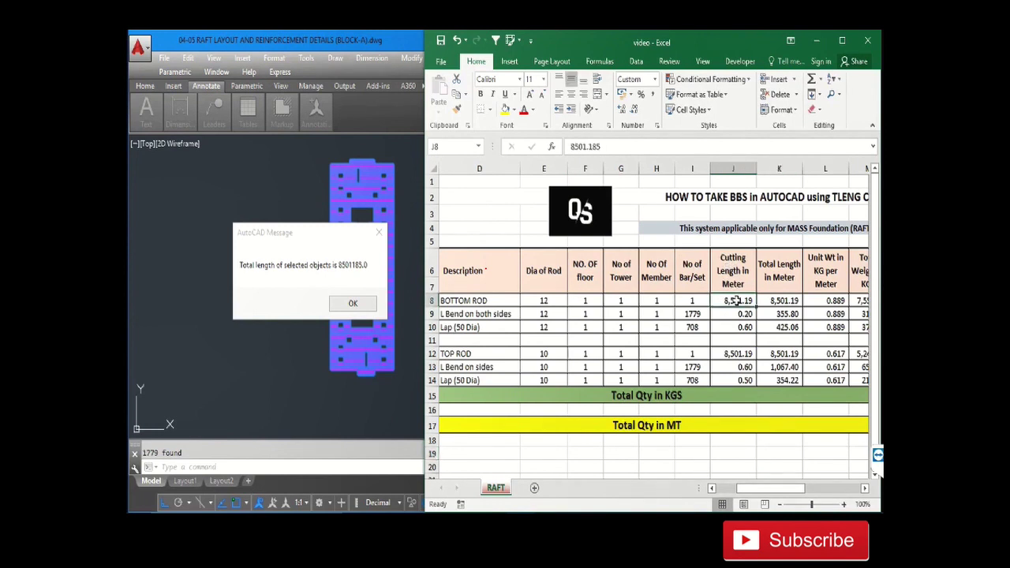
{"action": "left_click", "coordinate": [489, 304]}
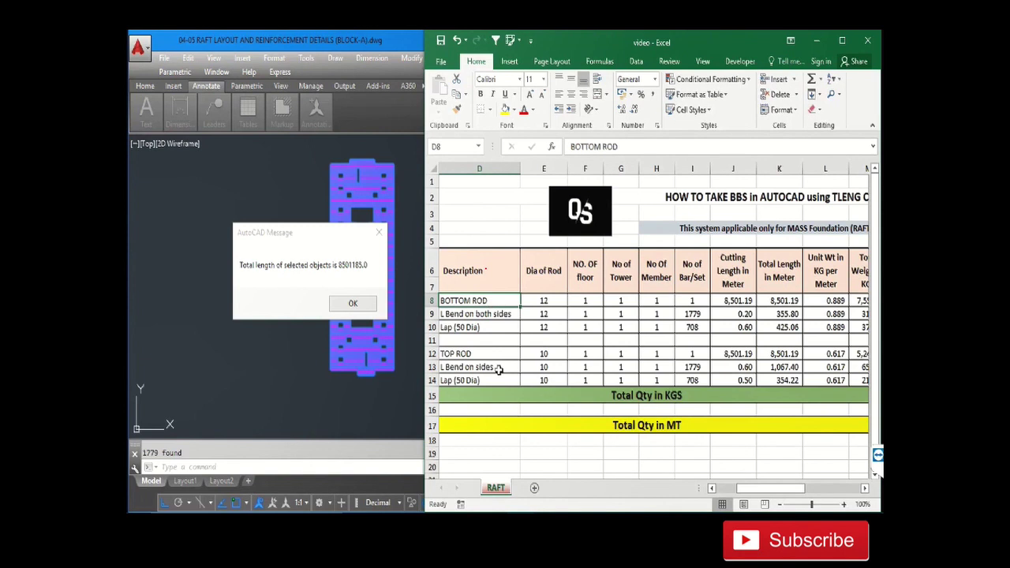
{"action": "double_click", "coordinate": [493, 301]}
{"action": "key", "text": "BackSpace"}
{"action": "key", "text": "BackSpace"}
{"action": "key", "text": "BackSpace"}
{"action": "key", "text": "BackSpace"}
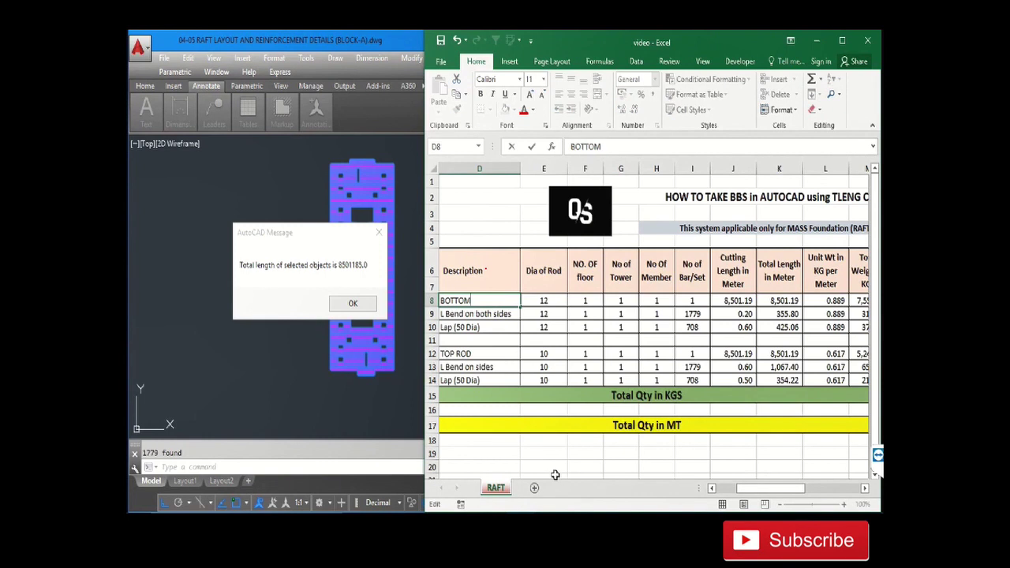
{"action": "left_click", "coordinate": [573, 454]}
Step: Shorten the 'TOP ROD' description to 'TOP'
{"action": "left_click_drag", "start_coordinate": [507, 387], "coordinate": [495, 360]}
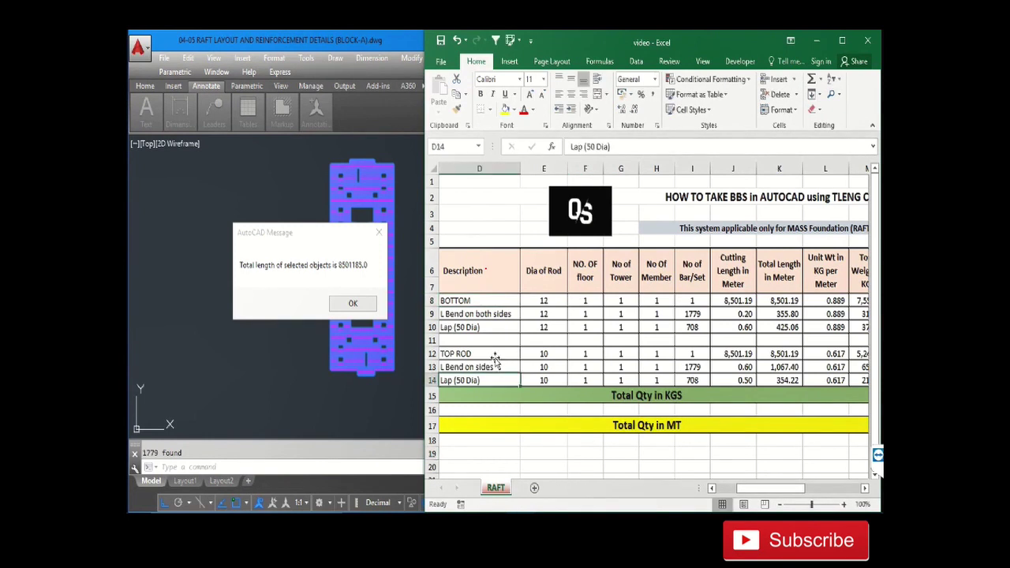
{"action": "double_click", "coordinate": [495, 355]}
{"action": "key", "text": "BackSpace"}
{"action": "key", "text": "BackSpace"}
{"action": "key", "text": "BackSpace"}
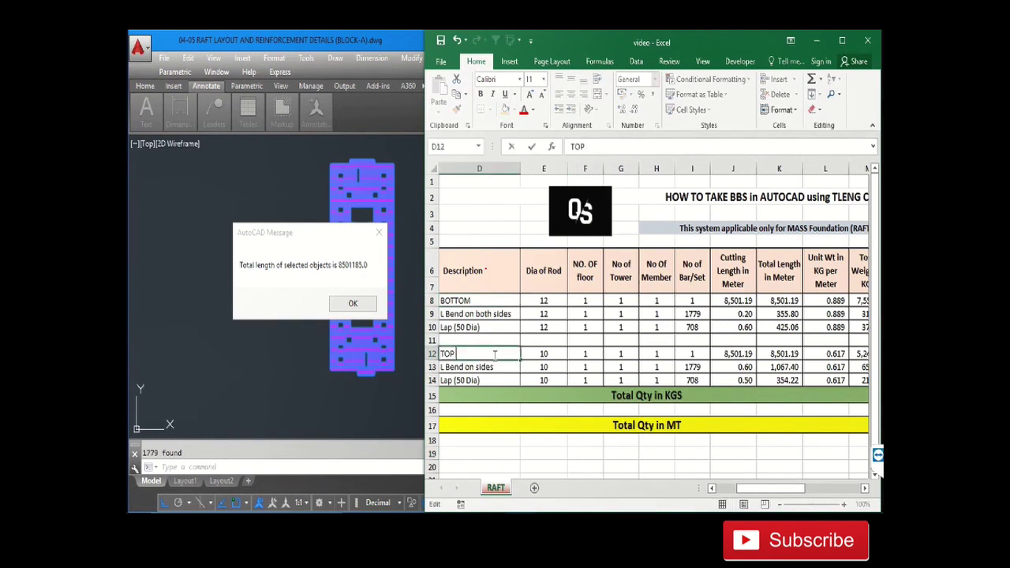
{"action": "key", "text": "BackSpace"}
{"action": "left_click", "coordinate": [524, 466]}
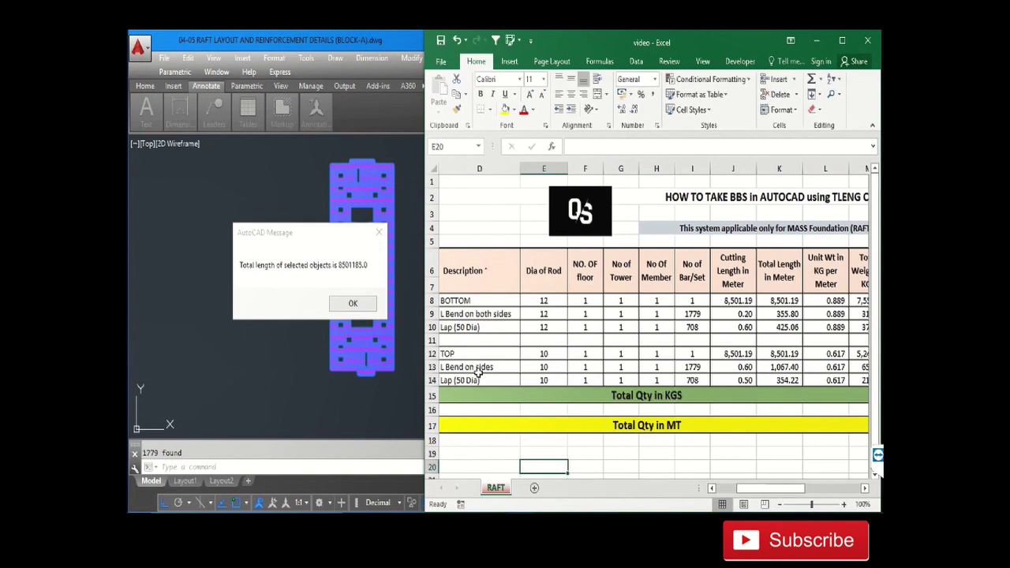
{"action": "left_click", "coordinate": [734, 300]}
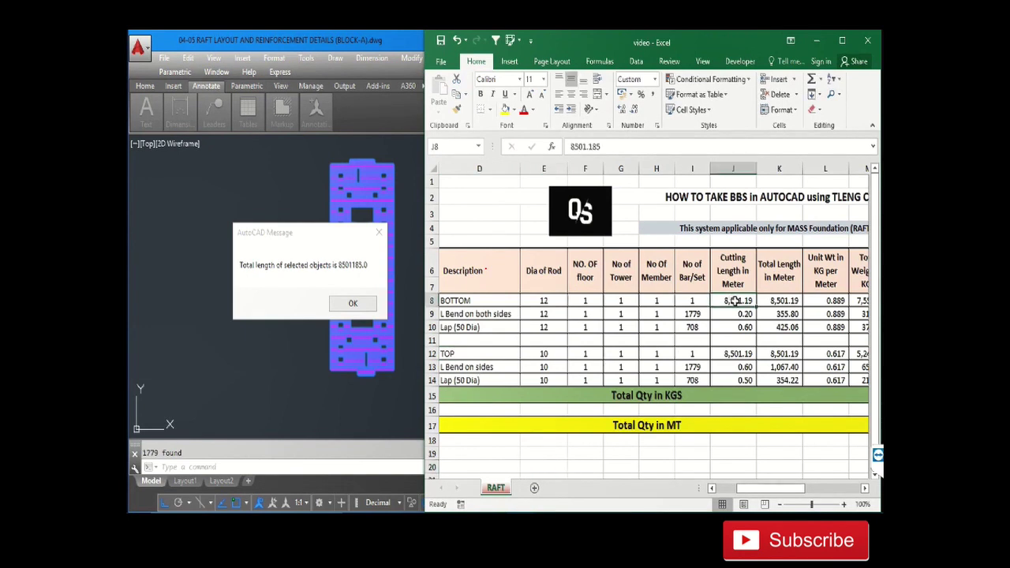
{"action": "left_click", "coordinate": [865, 488]}
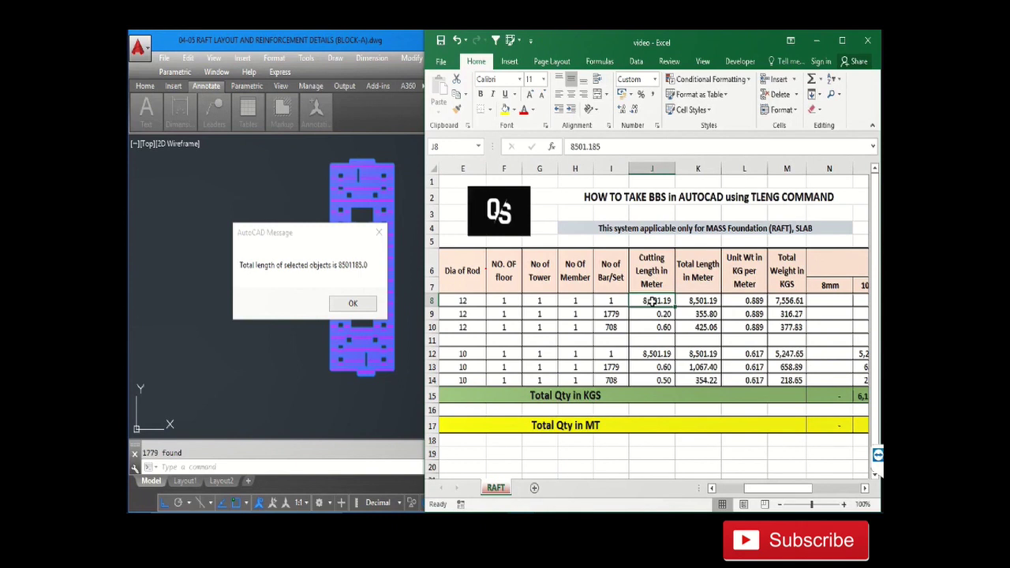
{"action": "left_click", "coordinate": [702, 298]}
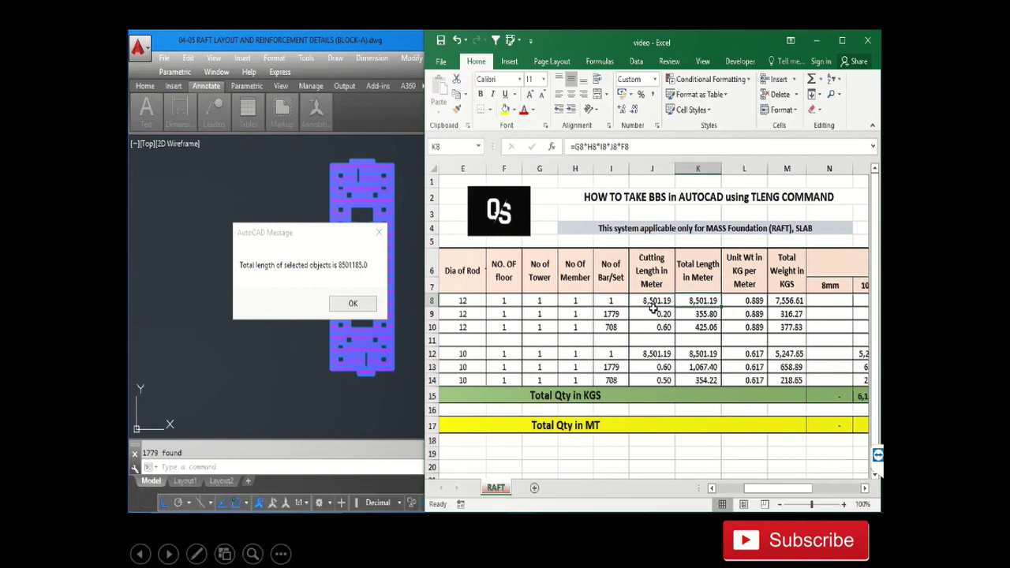
{"action": "left_click", "coordinate": [745, 302]}
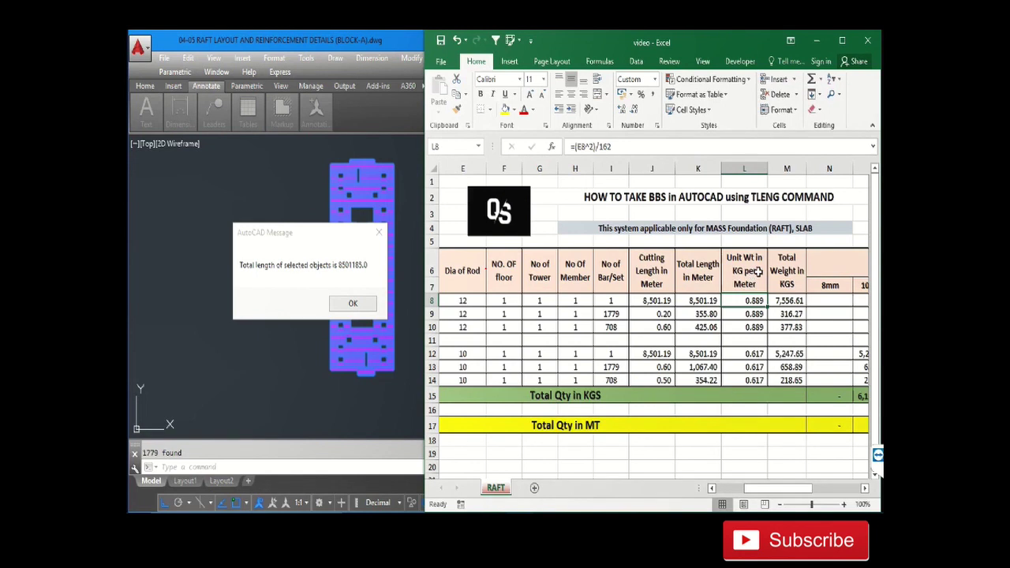
{"action": "left_click", "coordinate": [780, 301]}
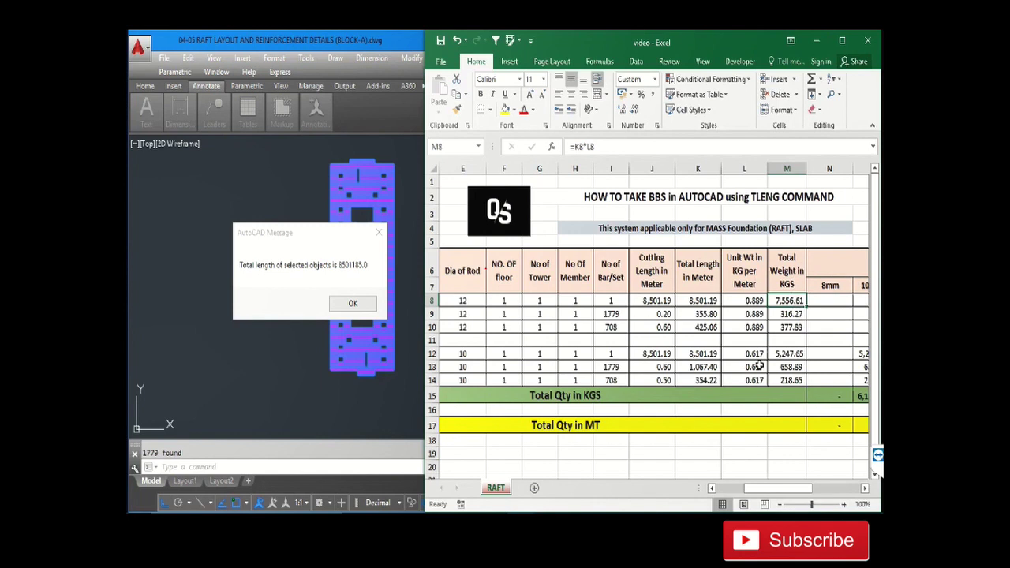
{"action": "left_click", "coordinate": [866, 490]}
{"action": "left_click", "coordinate": [866, 490]}
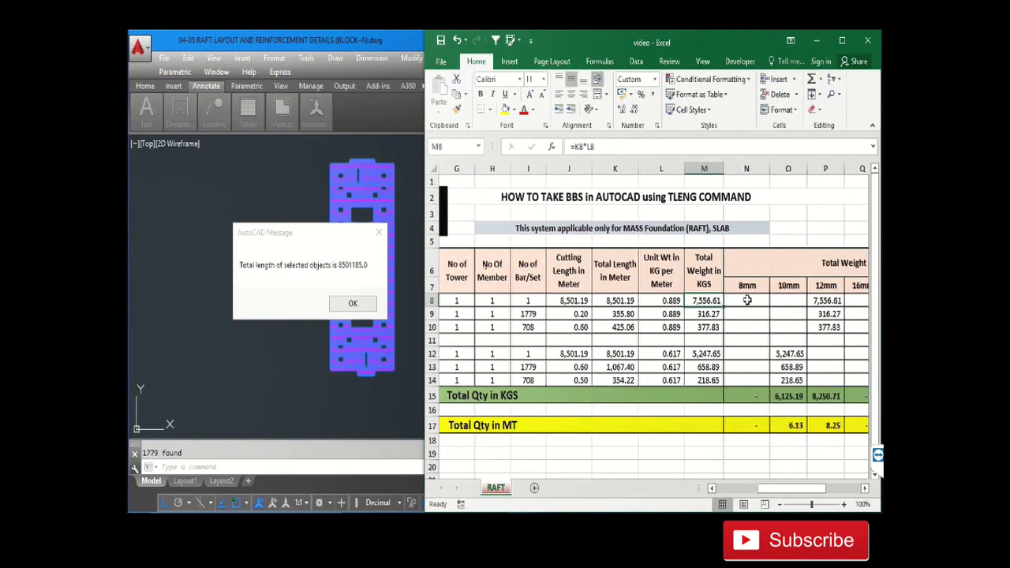
{"action": "key", "text": "Right"}
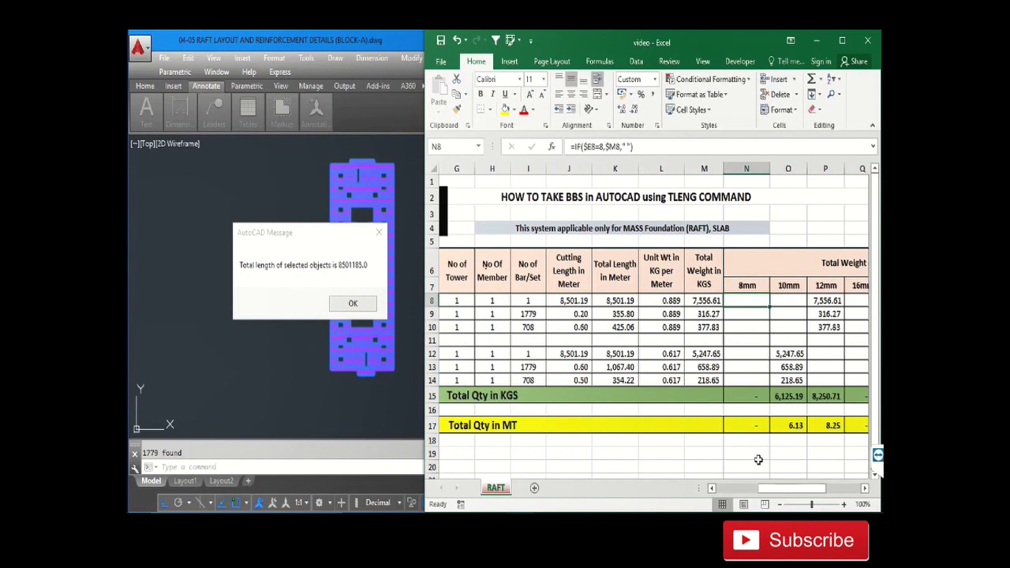
{"action": "left_click_drag", "start_coordinate": [758, 490], "coordinate": [742, 488]}
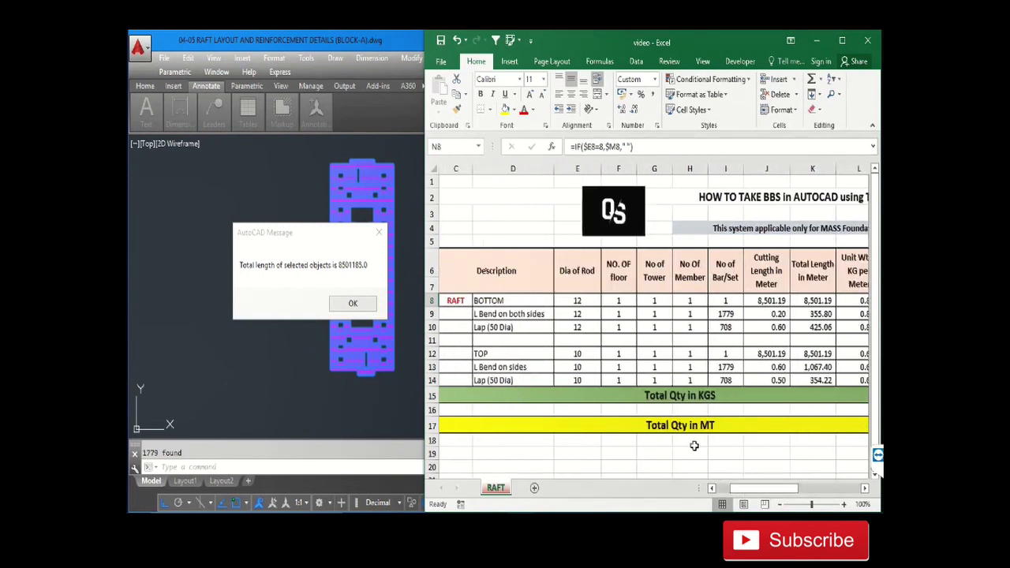
{"action": "left_click", "coordinate": [578, 301]}
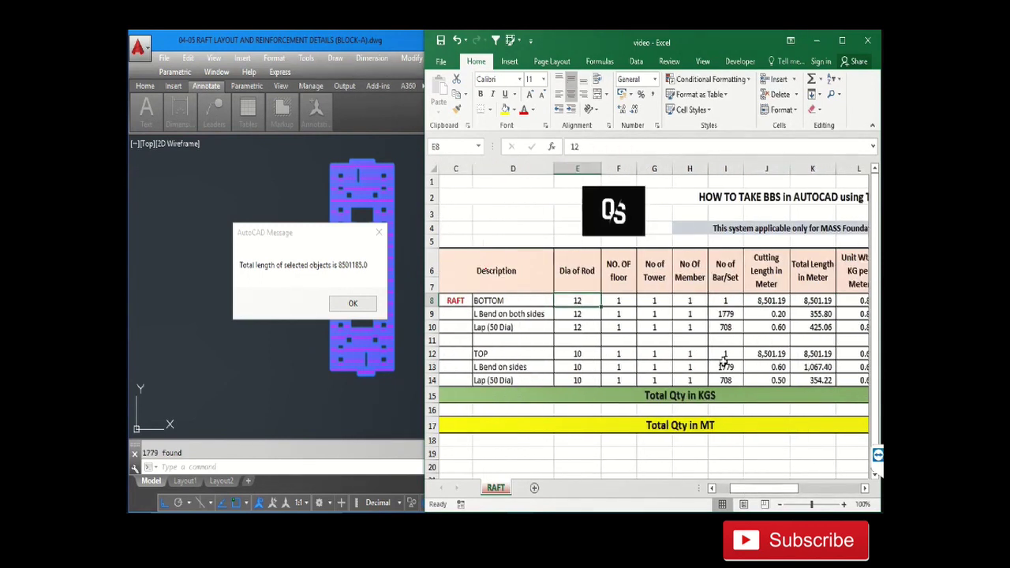
{"action": "type", "text": "8"}
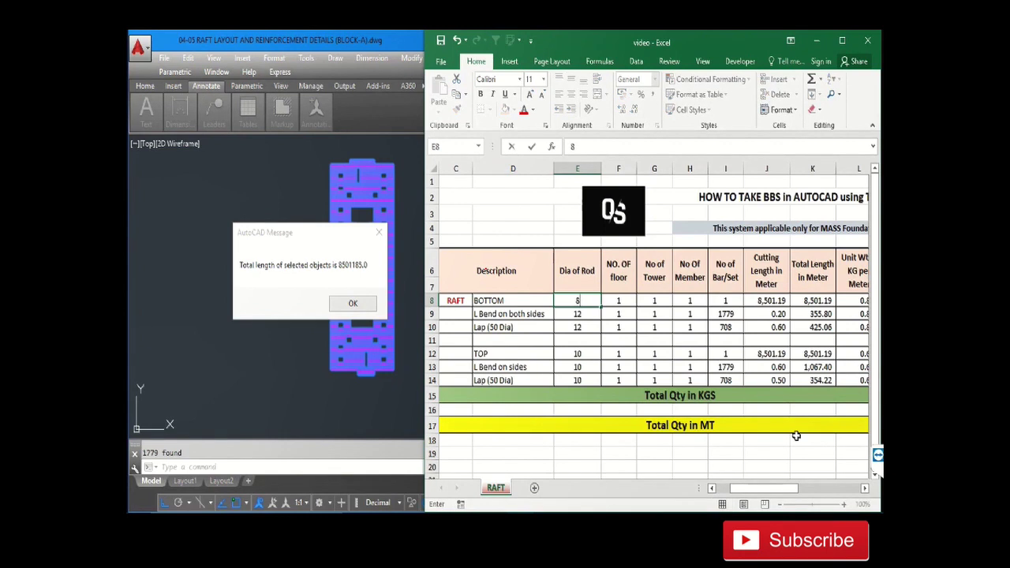
{"action": "key", "text": "Return"}
{"action": "left_click_drag", "start_coordinate": [805, 494], "coordinate": [766, 495]}
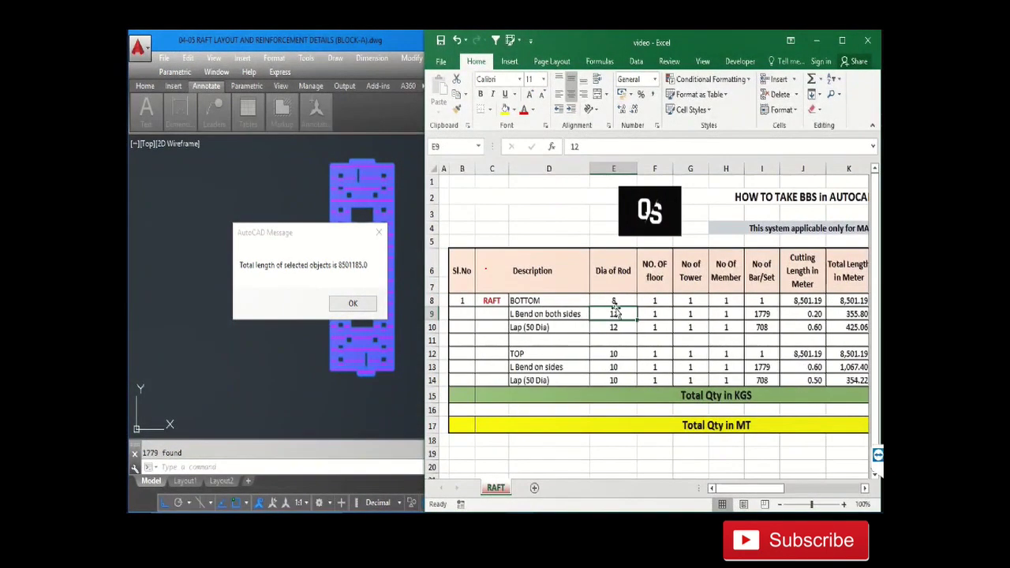
{"action": "left_click", "coordinate": [617, 305]}
{"action": "type", "text": "12"}
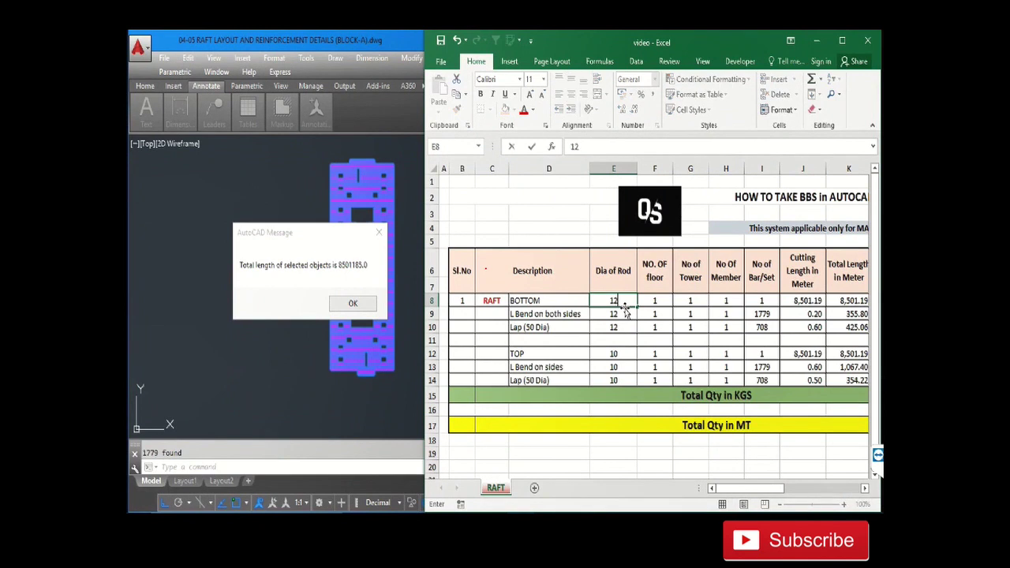
{"action": "key", "text": "Return"}
{"action": "left_click_drag", "start_coordinate": [756, 495], "coordinate": [803, 489]}
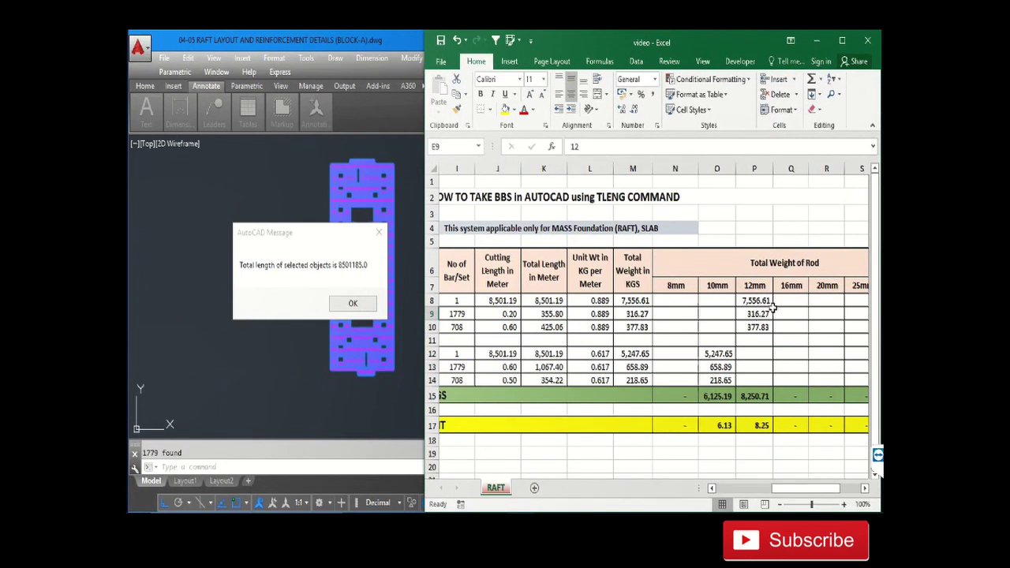
Step: Inspect the 12mm weight IF formula in P8 and scroll the sheet sideways
{"action": "left_click", "coordinate": [762, 300]}
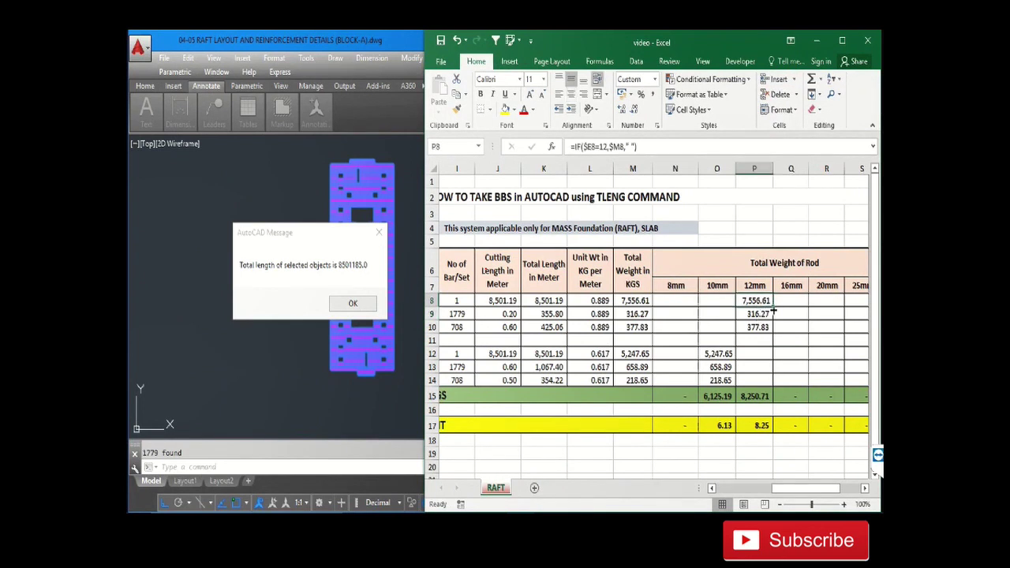
{"action": "left_click_drag", "start_coordinate": [784, 491], "coordinate": [734, 487]}
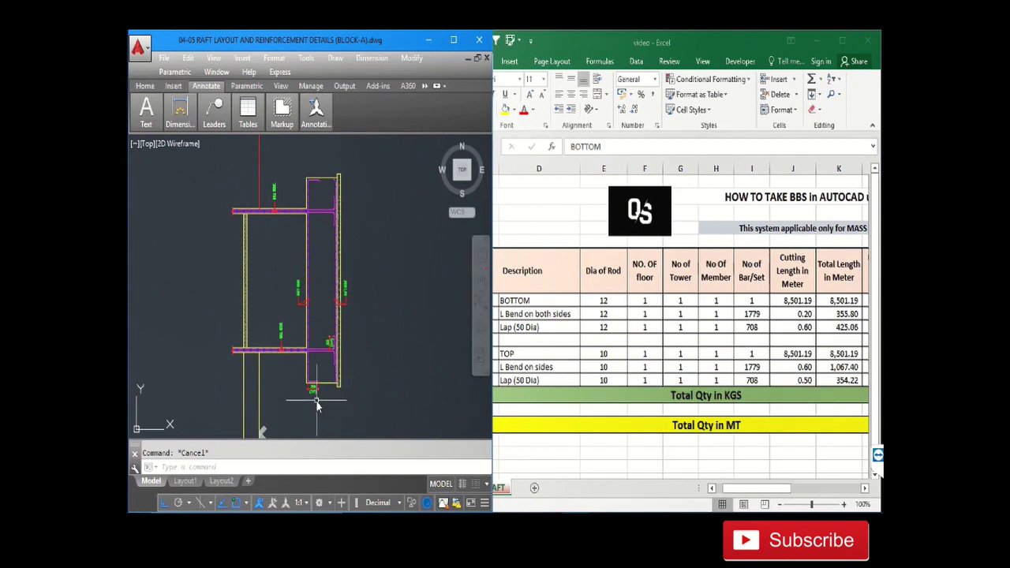
Step: Return to the Excel schedule and select the 1779 bar count in row 9
{"action": "left_click", "coordinate": [687, 464]}
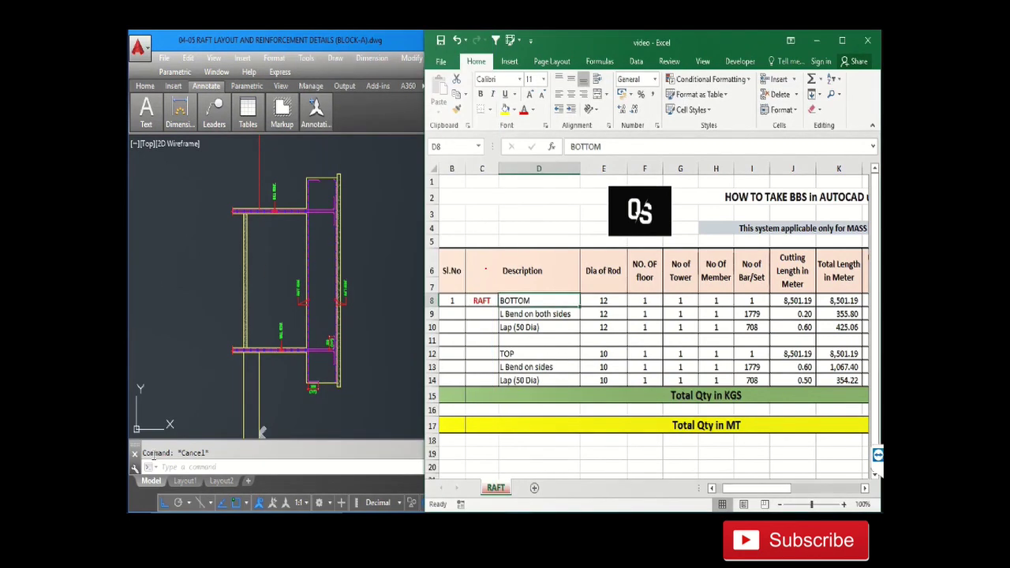
{"action": "left_click", "coordinate": [746, 317]}
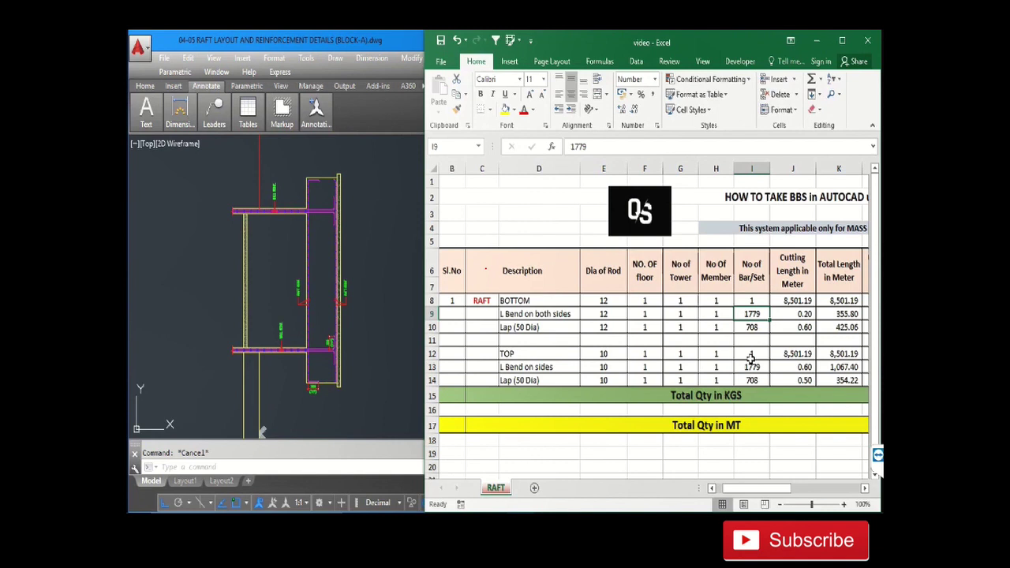
{"action": "left_click", "coordinate": [791, 315]}
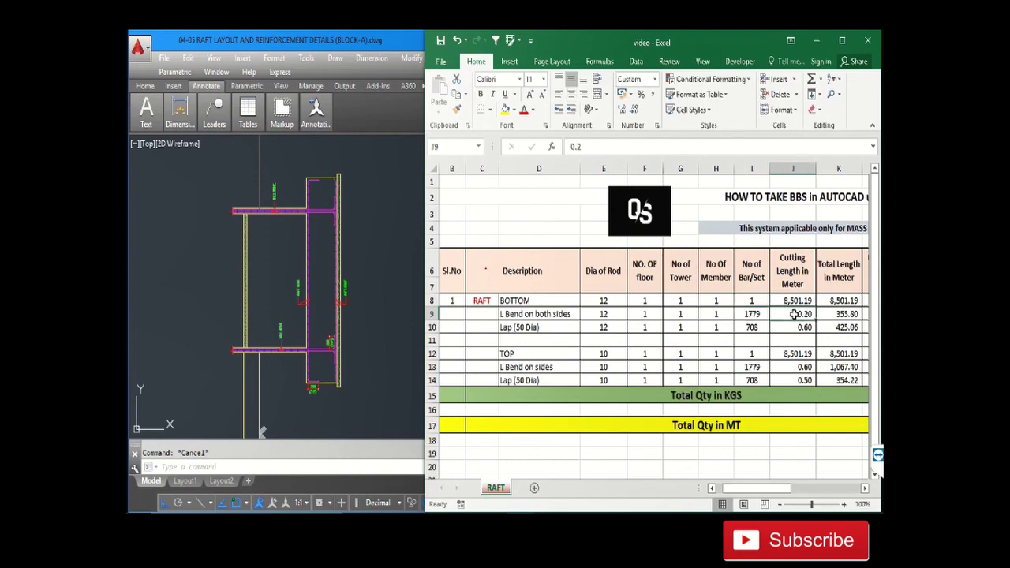
{"action": "left_click", "coordinate": [865, 488]}
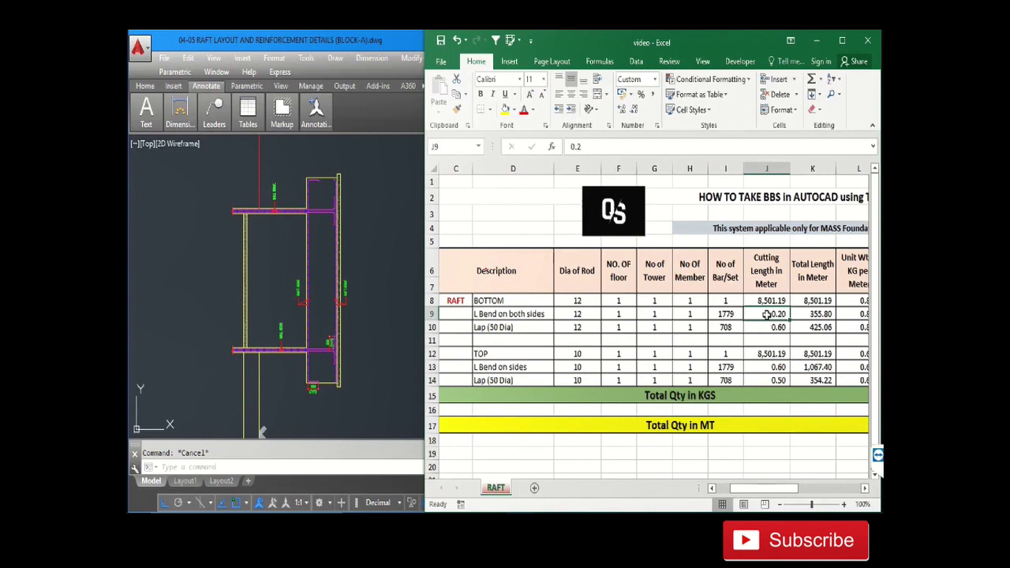
{"action": "type", "text": "."}
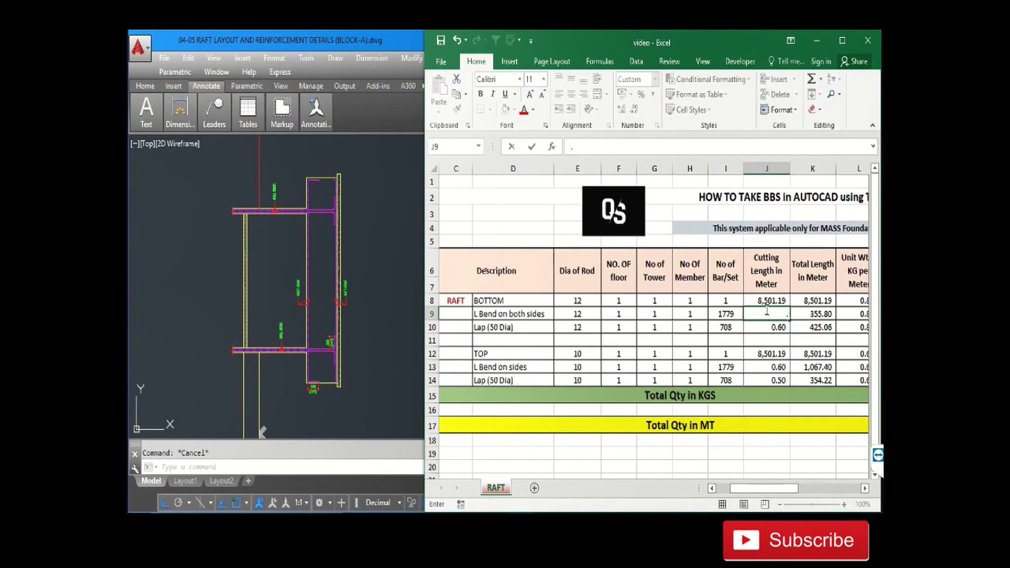
{"action": "type", "text": "2"}
{"action": "key", "text": "Return"}
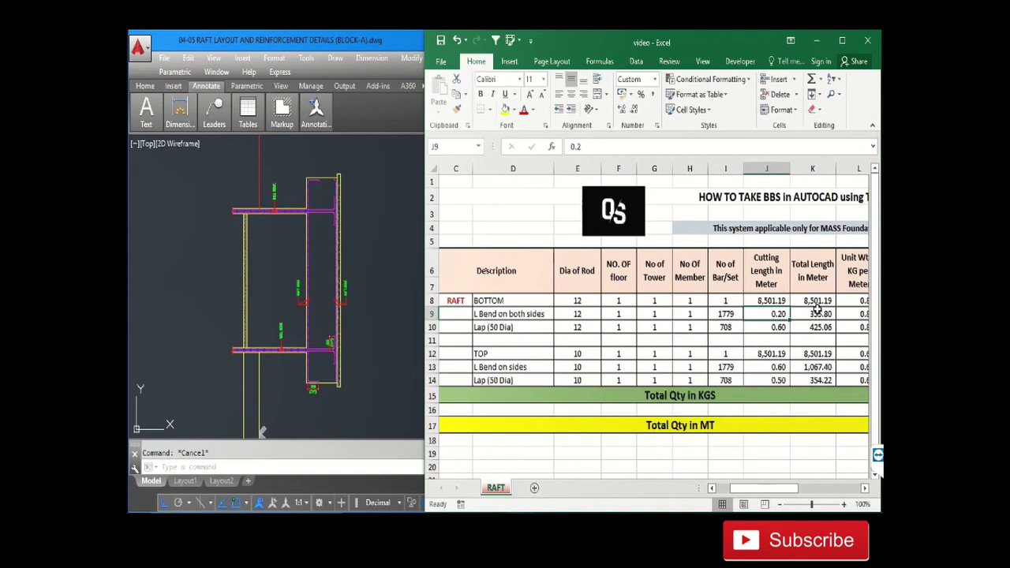
{"action": "left_click", "coordinate": [744, 349]}
{"action": "left_click", "coordinate": [755, 324]}
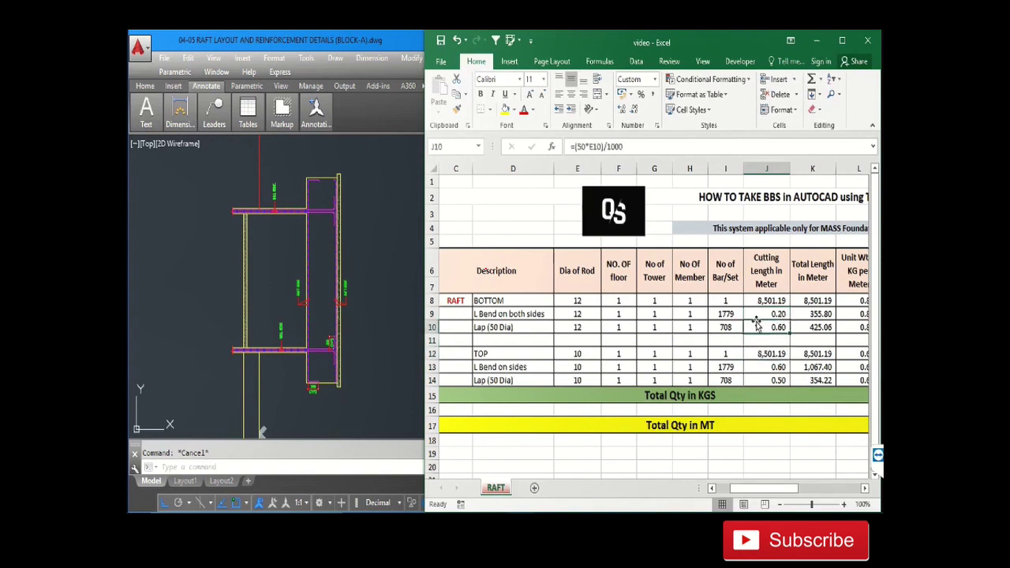
{"action": "left_click", "coordinate": [770, 314]}
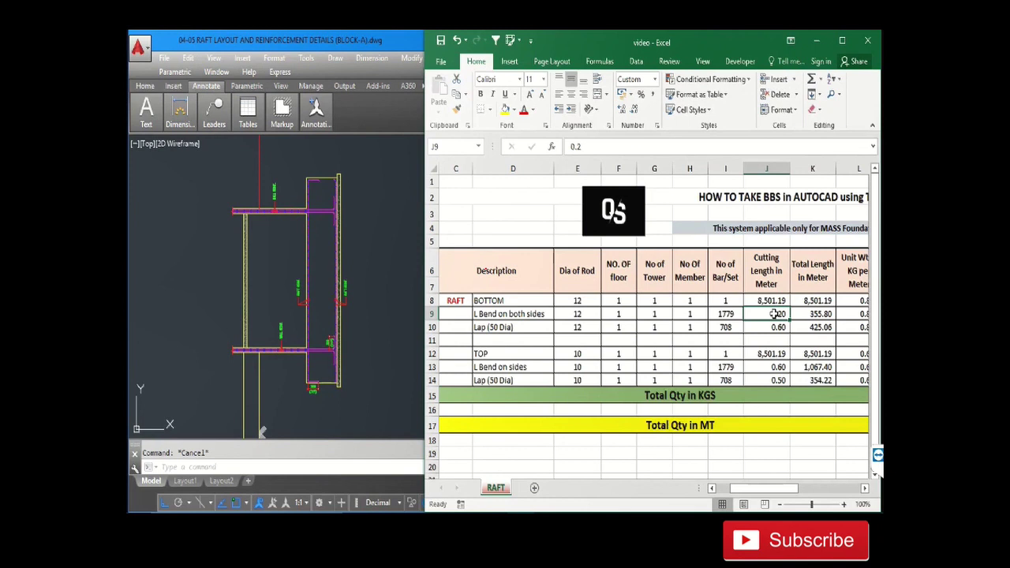
{"action": "left_click", "coordinate": [813, 316]}
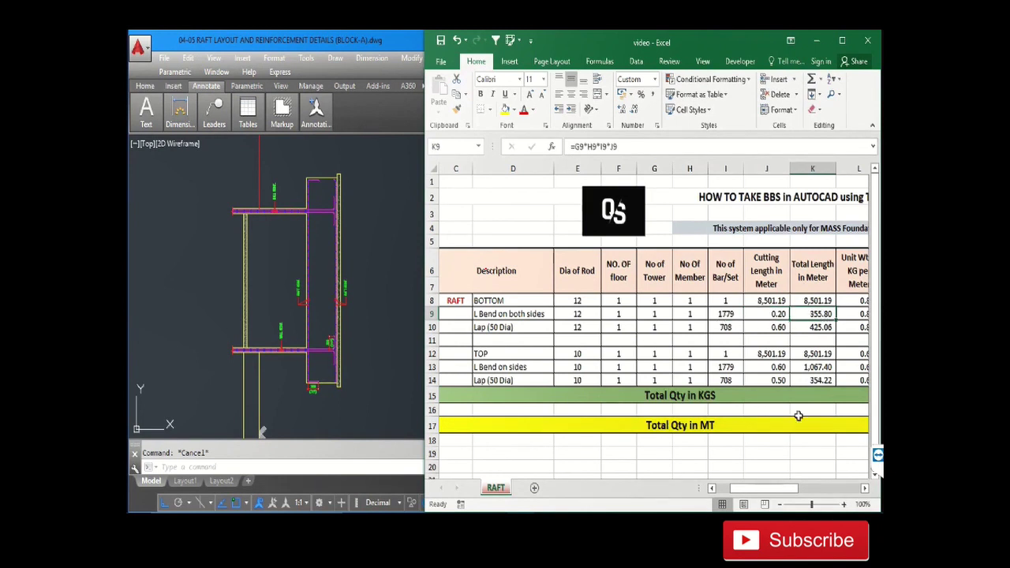
{"action": "key", "text": "Right"}
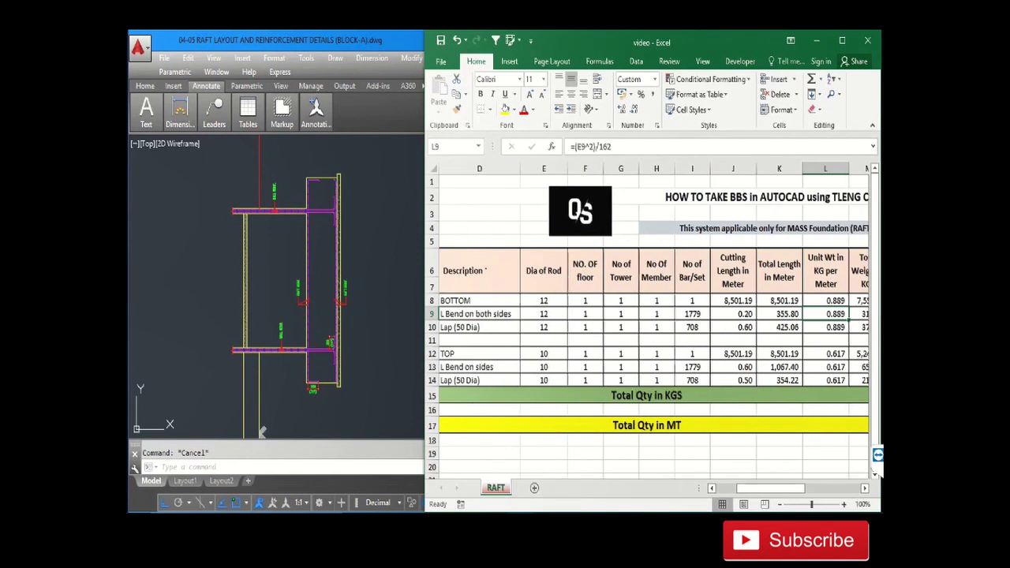
{"action": "key", "text": "Right"}
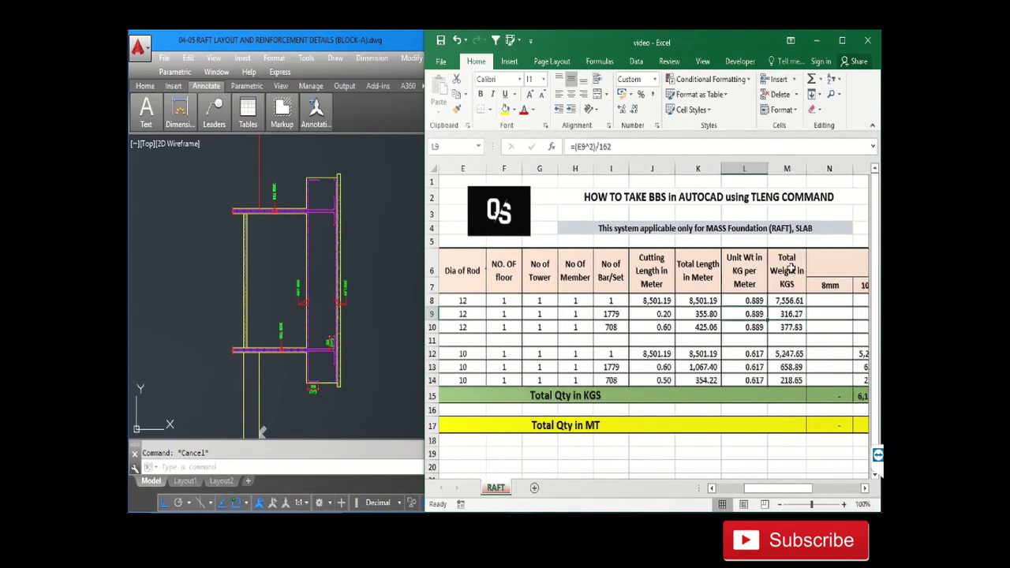
{"action": "double_click", "coordinate": [794, 314]}
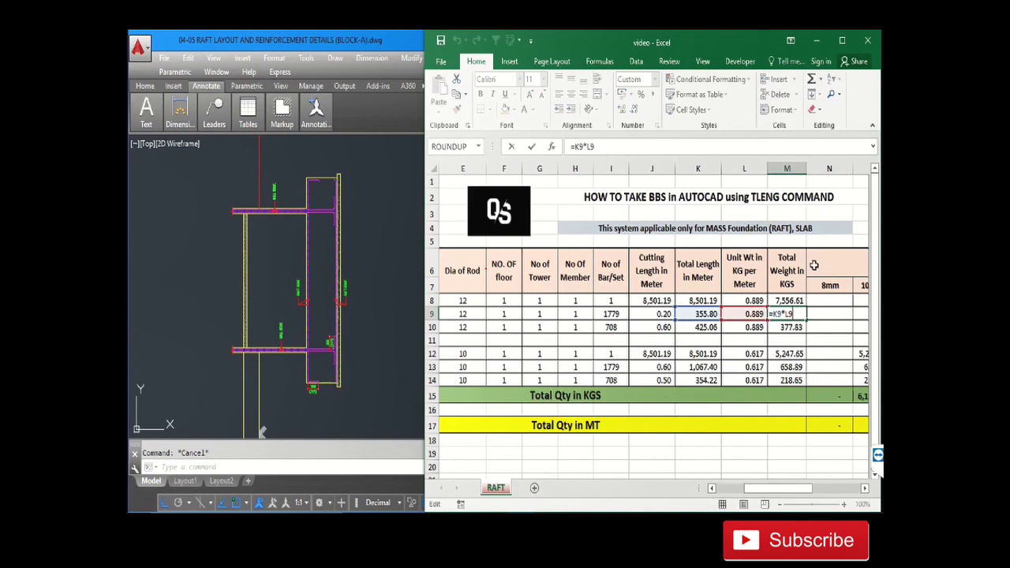
{"action": "key", "text": "Return"}
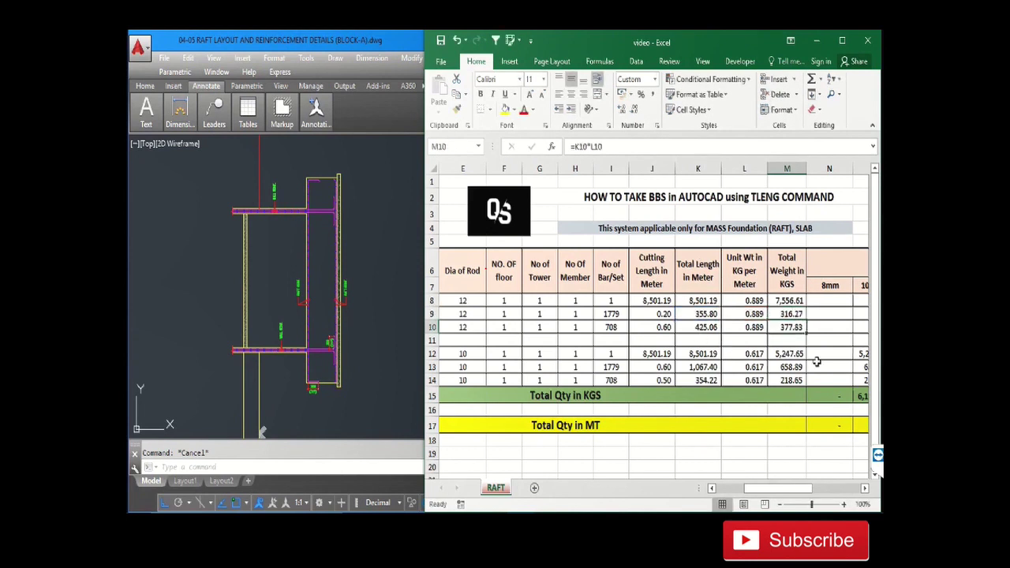
{"action": "left_click", "coordinate": [799, 314]}
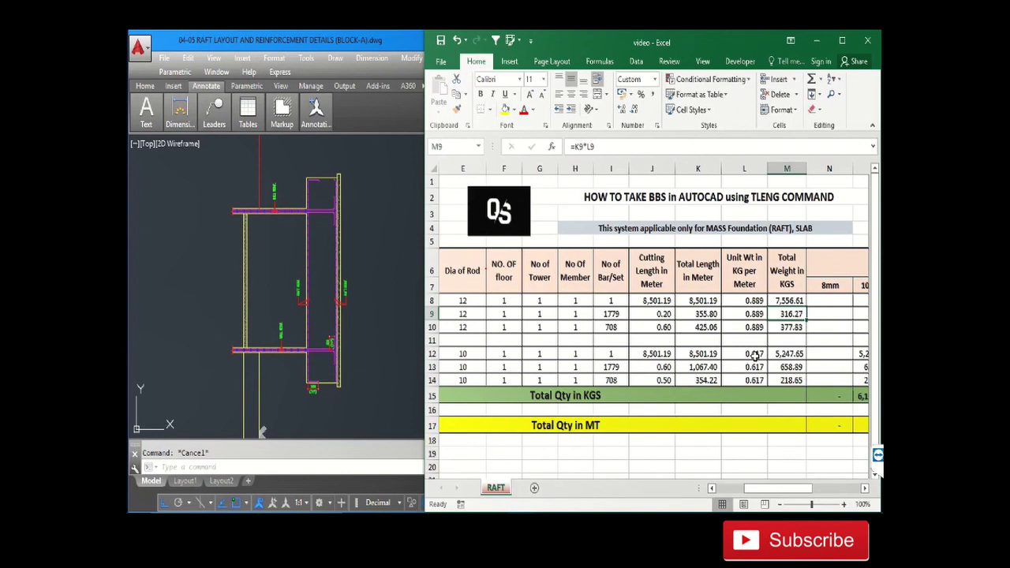
{"action": "key", "text": "Left"}
{"action": "key", "text": "Left"}
{"action": "key", "text": "Left"}
{"action": "key", "text": "Left"}
{"action": "key", "text": "Left"}
{"action": "key", "text": "Left"}
{"action": "key", "text": "Left"}
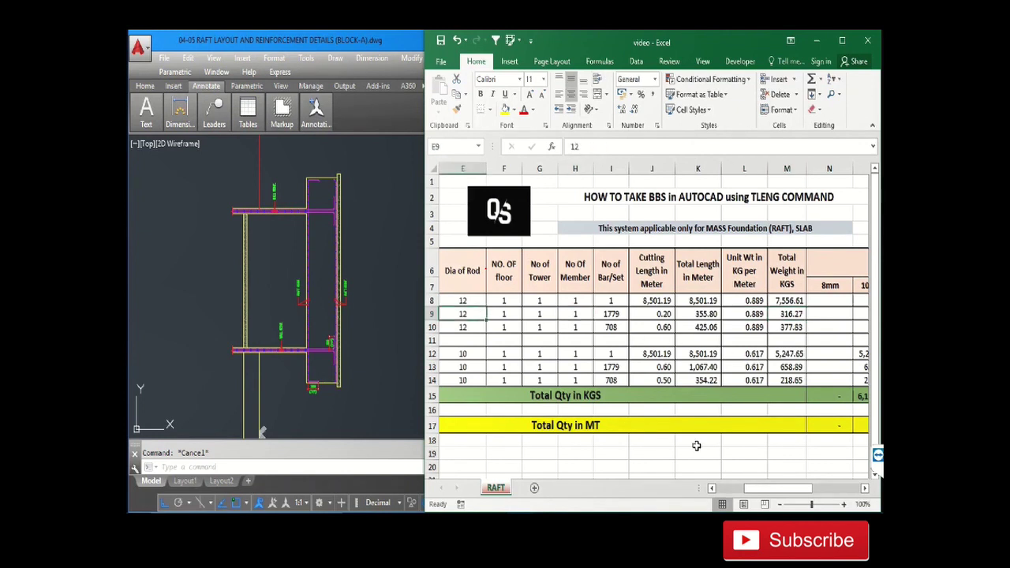
{"action": "key", "text": "Right"}
{"action": "key", "text": "Right"}
{"action": "key", "text": "Right"}
{"action": "key", "text": "Right"}
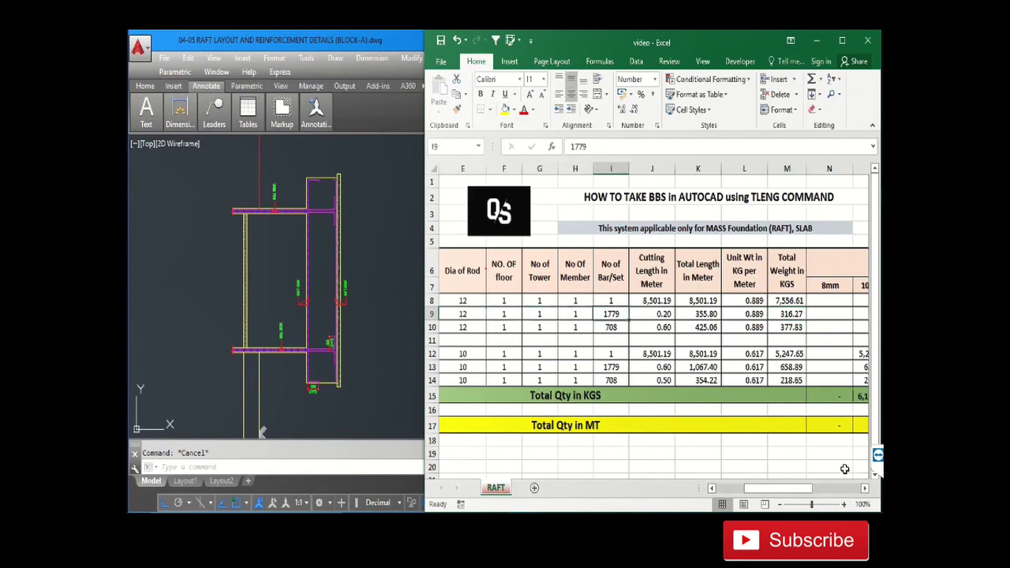
{"action": "key", "text": "Right"}
{"action": "key", "text": "Right"}
{"action": "key", "text": "Right"}
{"action": "left_click", "coordinate": [759, 315]}
{"action": "left_click_drag", "start_coordinate": [817, 491], "coordinate": [755, 491]}
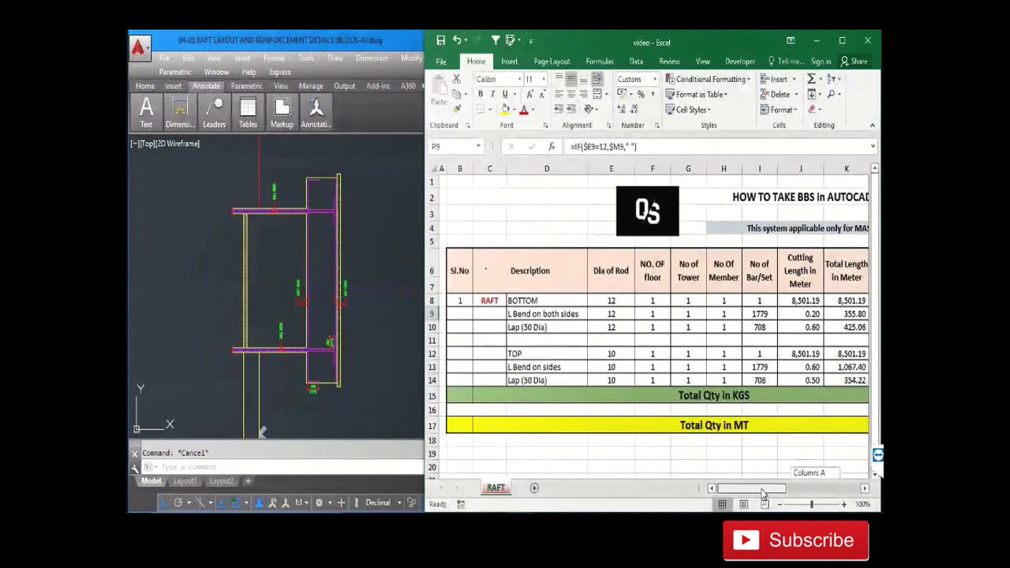
{"action": "left_click", "coordinate": [543, 355]}
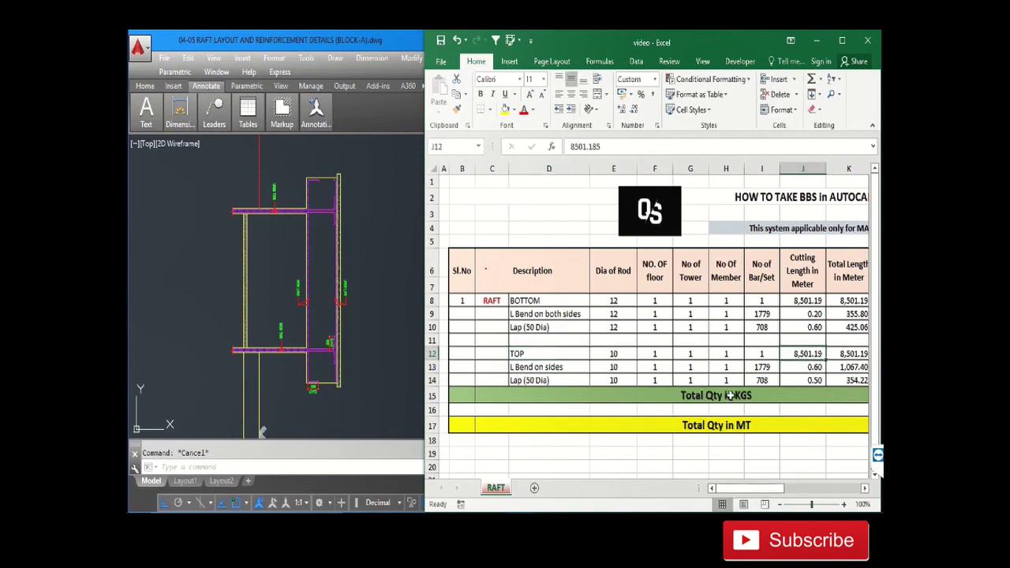
{"action": "left_click", "coordinate": [557, 367]}
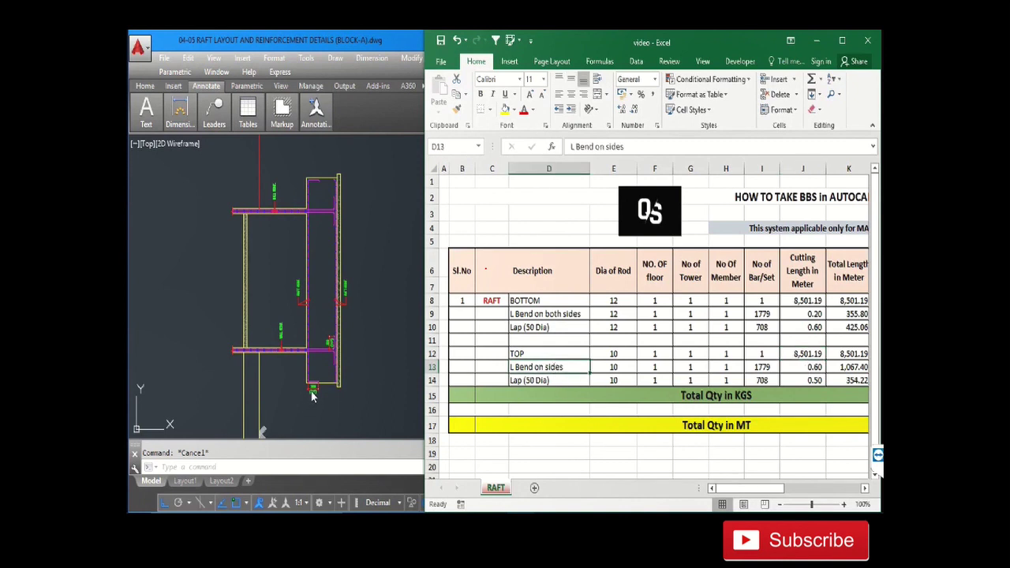
{"action": "left_click", "coordinate": [310, 52]}
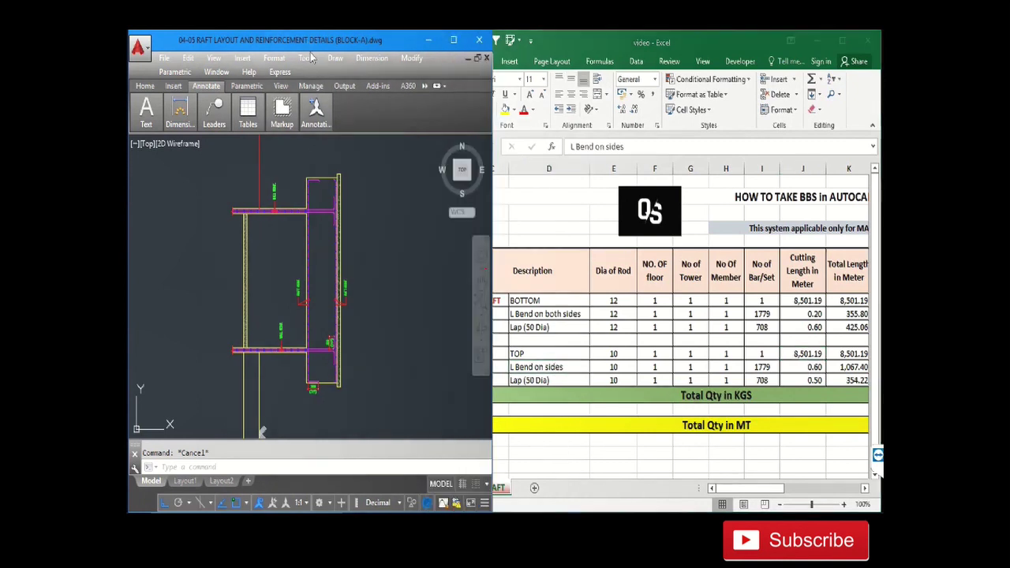
{"action": "scroll", "coordinate": [300, 391], "scroll_direction": "up", "scroll_amount": 5}
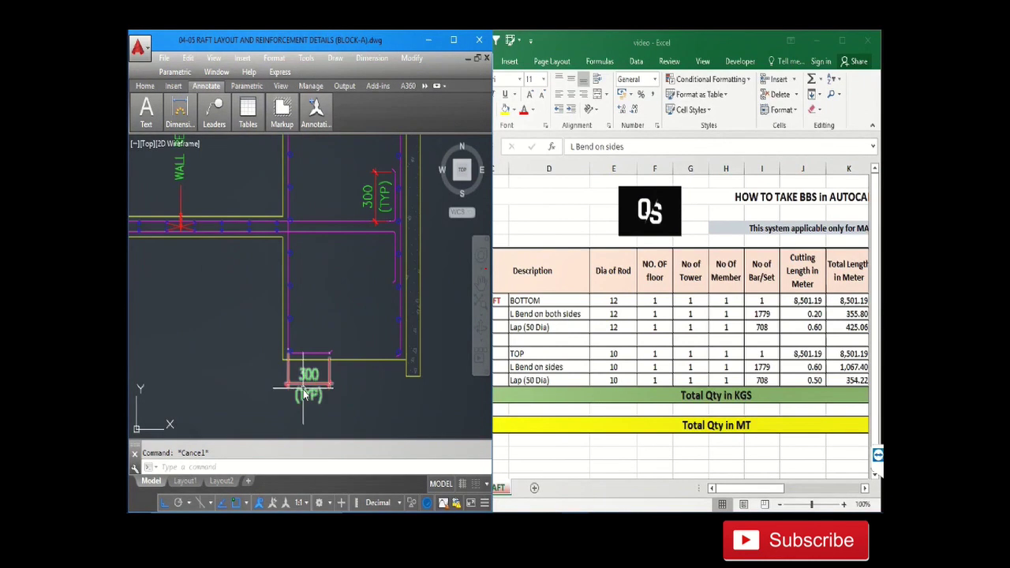
{"action": "scroll", "coordinate": [300, 399], "scroll_direction": "down", "scroll_amount": 2}
{"action": "scroll", "coordinate": [300, 399], "scroll_direction": "down", "scroll_amount": 3}
{"action": "scroll", "coordinate": [316, 237], "scroll_direction": "up", "scroll_amount": 3}
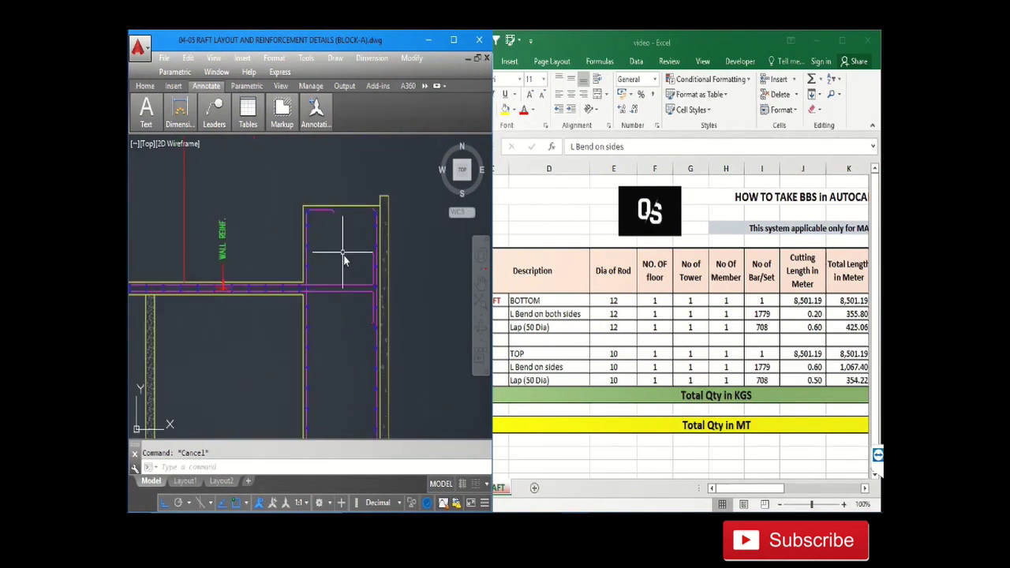
{"action": "scroll", "coordinate": [343, 260], "scroll_direction": "down", "scroll_amount": 1}
{"action": "left_click", "coordinate": [817, 369]}
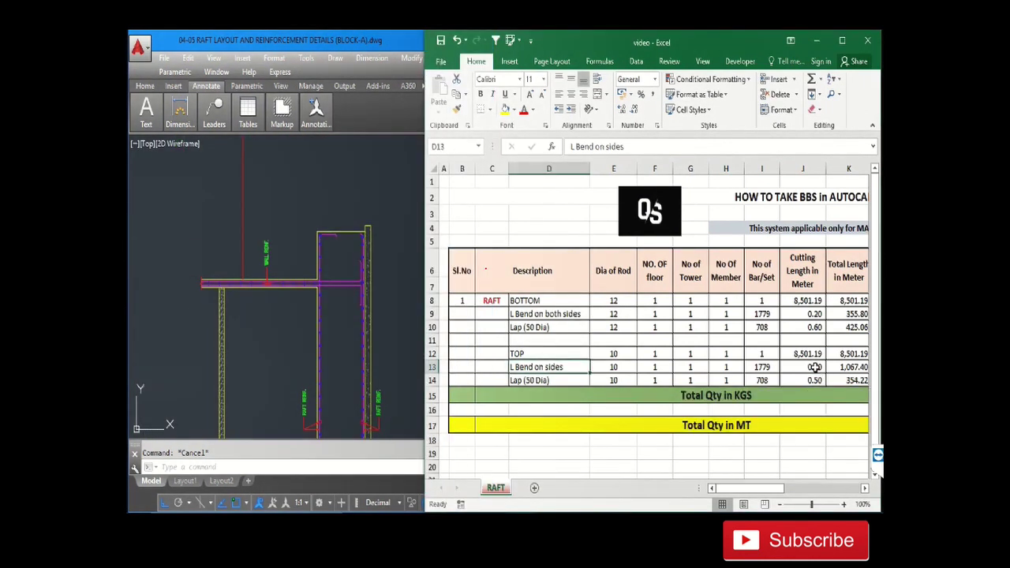
{"action": "left_click", "coordinate": [816, 368]}
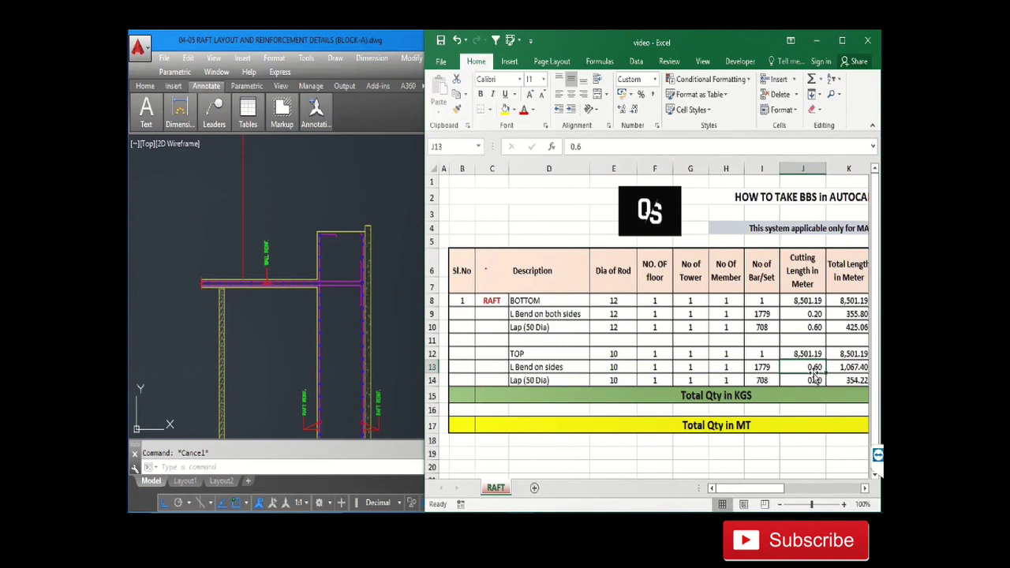
{"action": "left_click", "coordinate": [760, 368]}
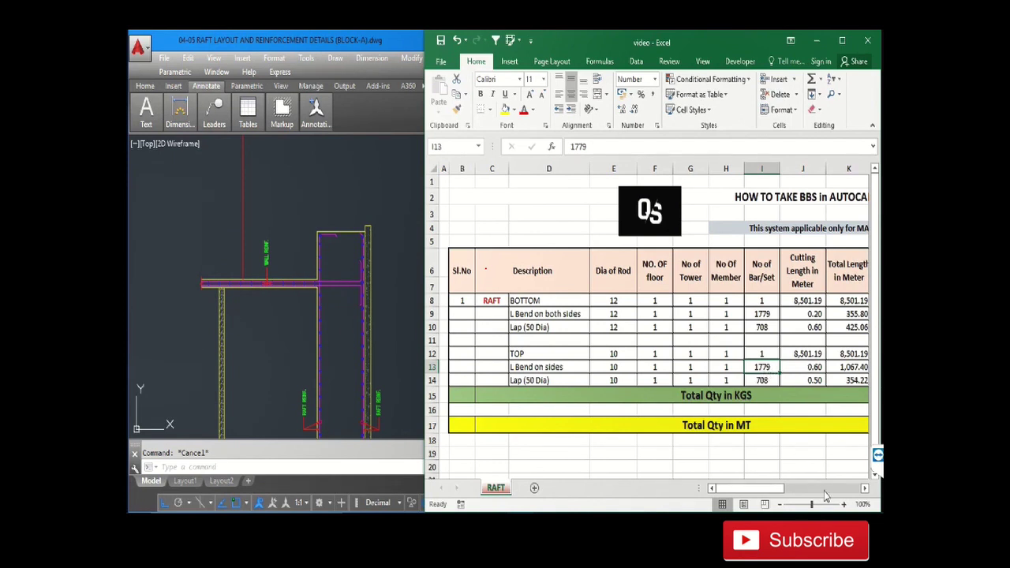
{"action": "left_click", "coordinate": [805, 446]}
{"action": "left_click", "coordinate": [866, 489]}
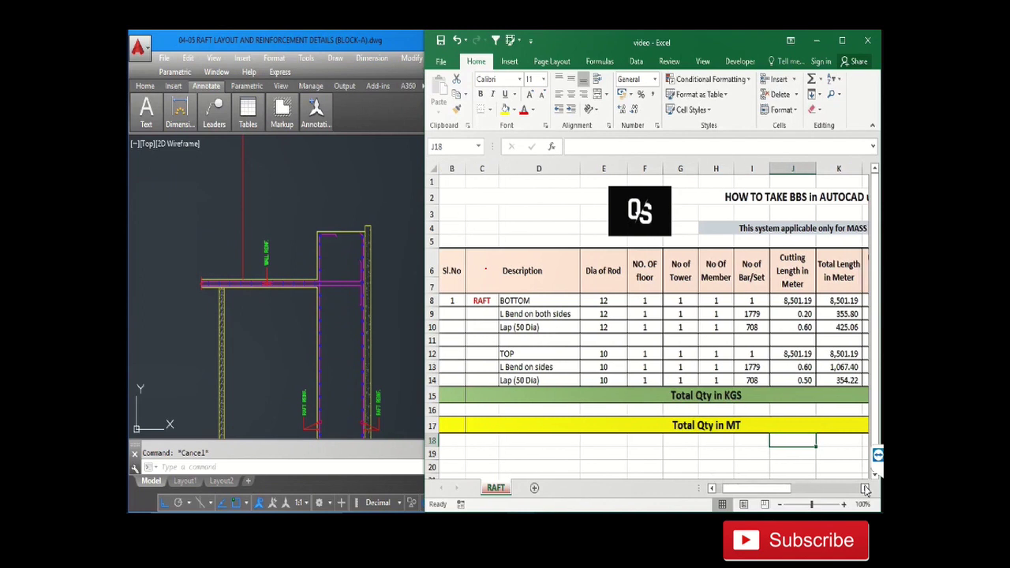
{"action": "left_click", "coordinate": [866, 489]}
{"action": "left_click", "coordinate": [866, 490]}
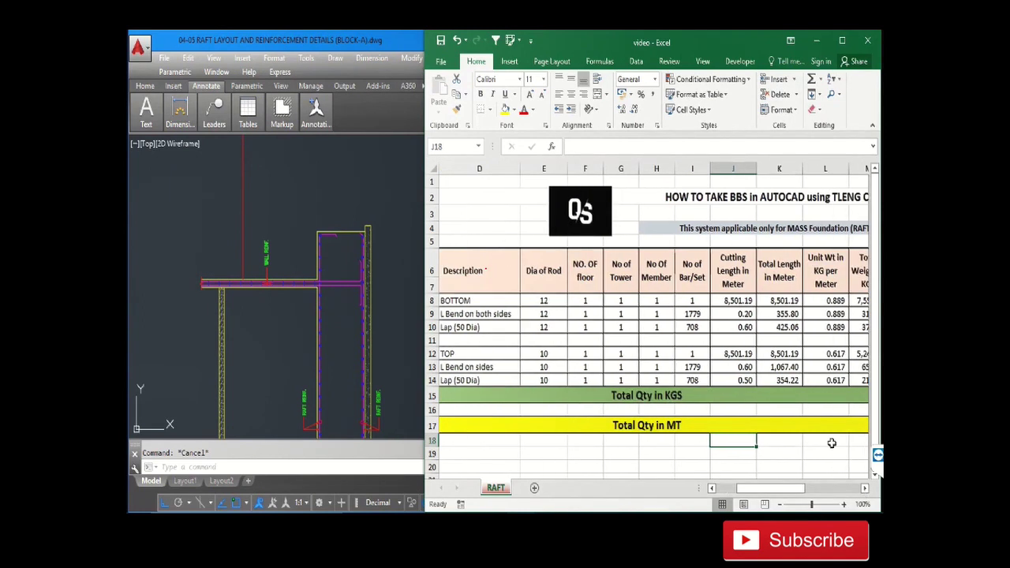
{"action": "left_click", "coordinate": [789, 368]}
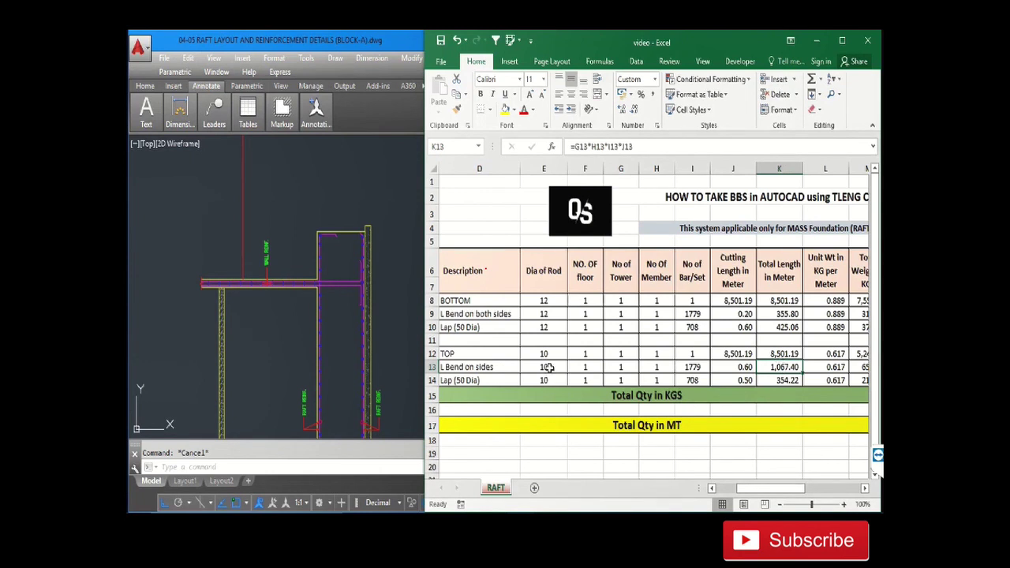
{"action": "double_click", "coordinate": [866, 490]}
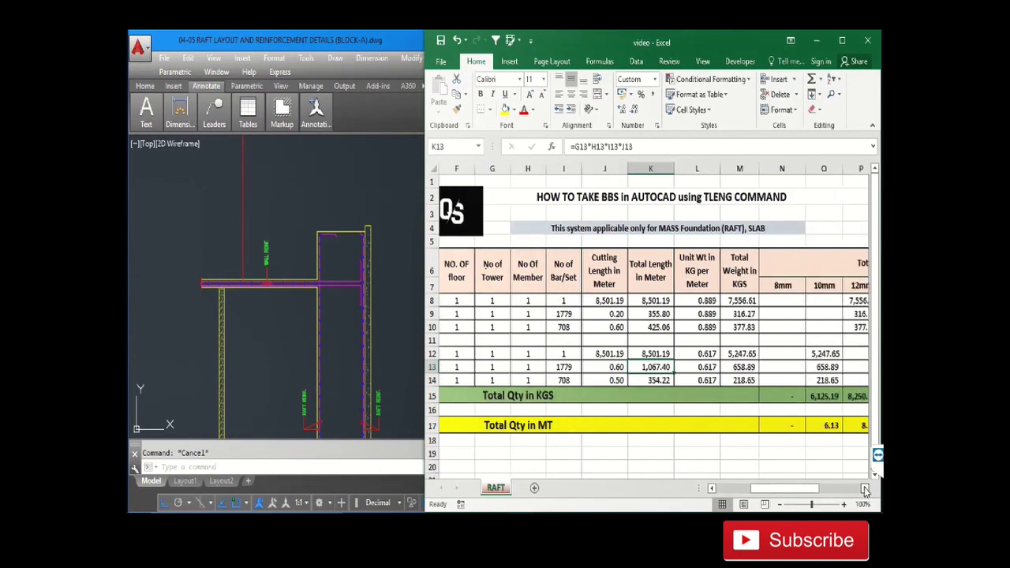
{"action": "left_click", "coordinate": [698, 364]}
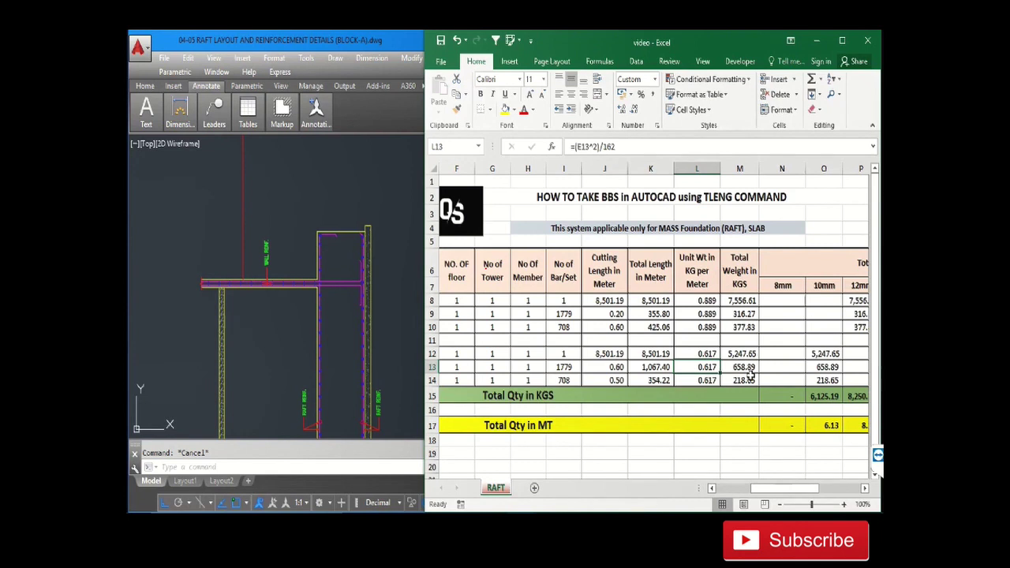
{"action": "left_click", "coordinate": [744, 368]}
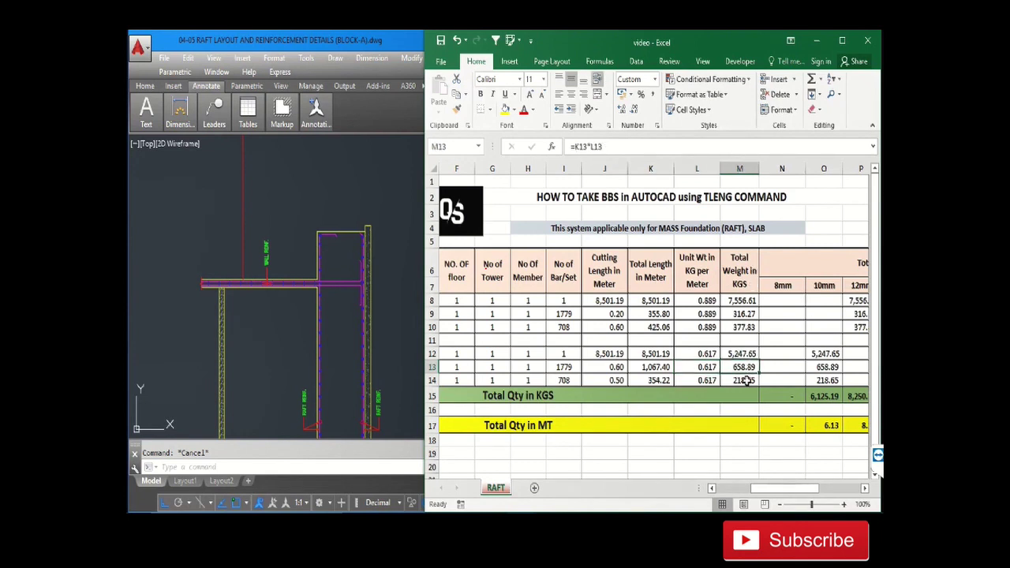
Step: Confirm the KGS totals: =SUM(O8:O14) gives 6,125.19 (10mm), =SUM(P8:P14) gives 8,250.71 (12mm)
{"action": "left_click", "coordinate": [834, 356]}
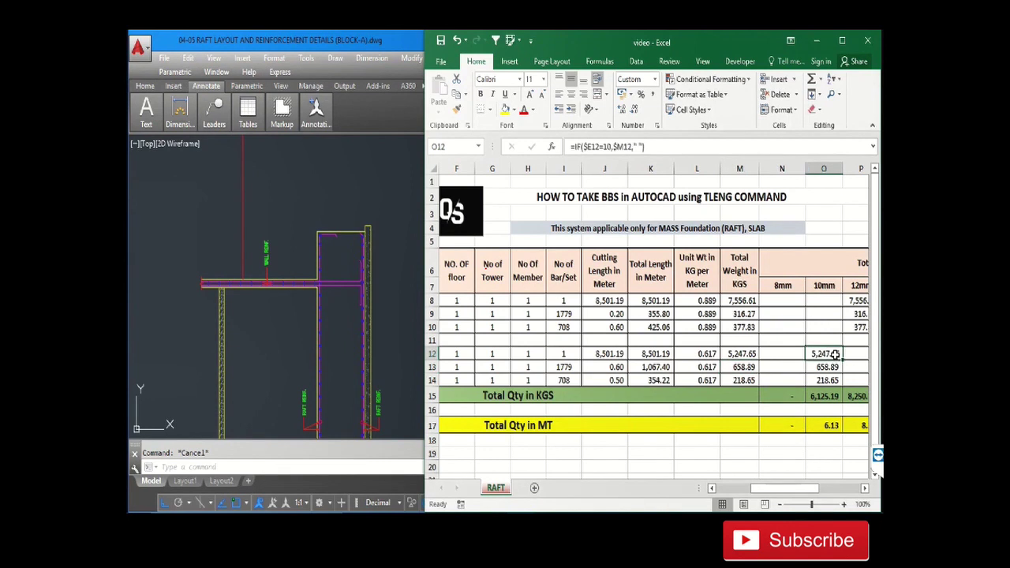
{"action": "left_click", "coordinate": [865, 489]}
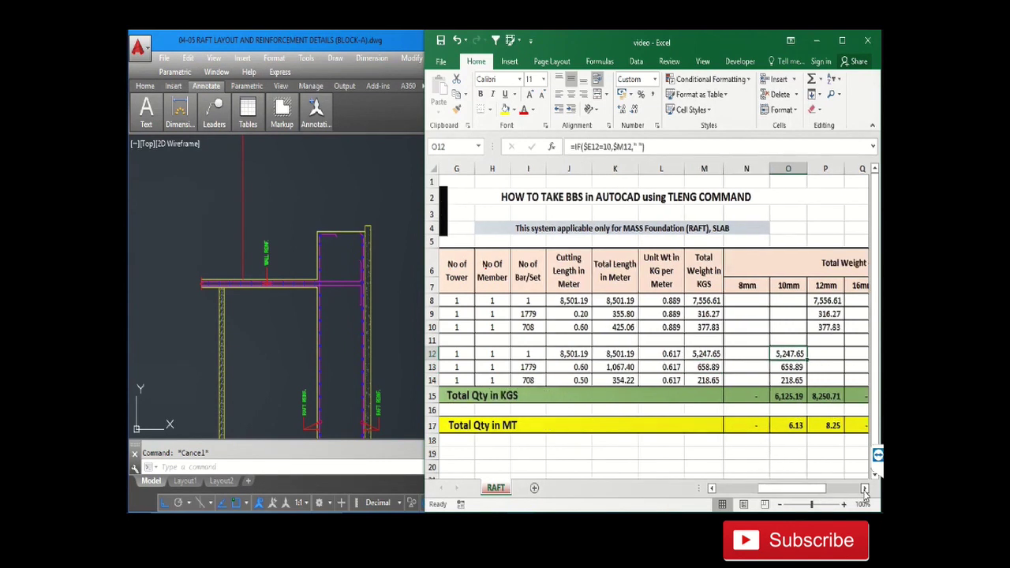
{"action": "left_click", "coordinate": [865, 488]}
{"action": "double_click", "coordinate": [756, 397]}
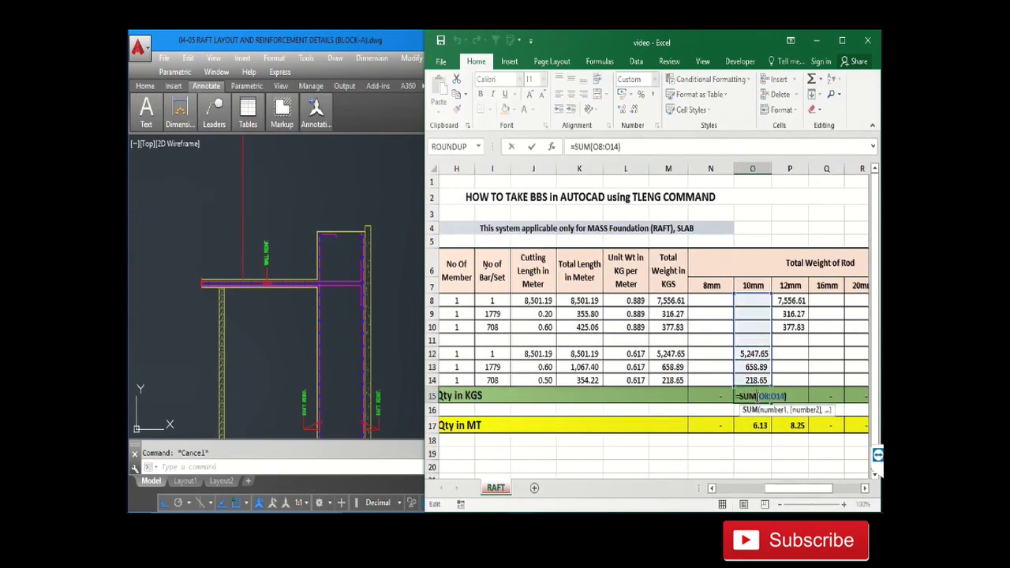
{"action": "key", "text": "Return"}
{"action": "double_click", "coordinate": [790, 396]}
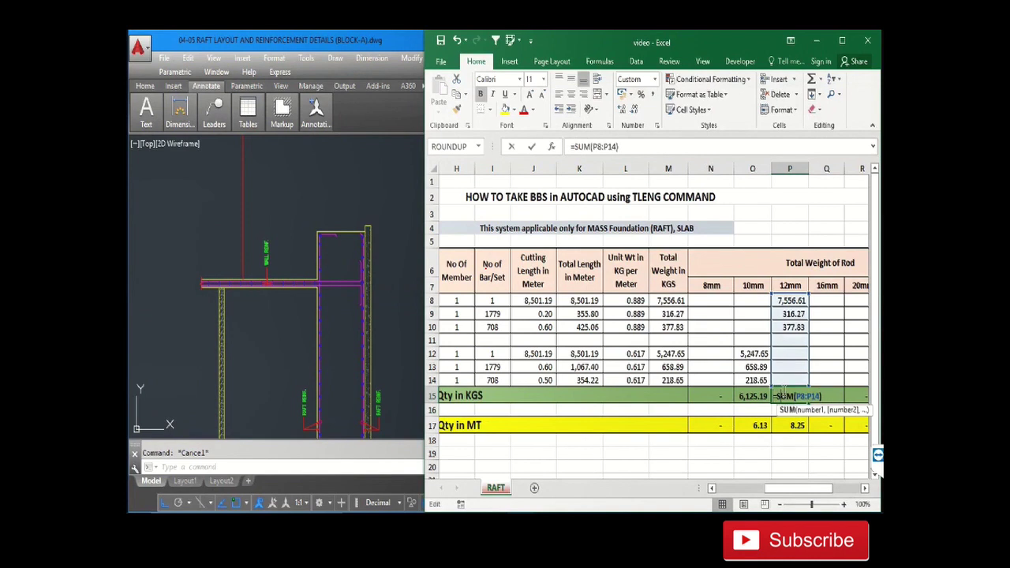
{"action": "key", "text": "Return"}
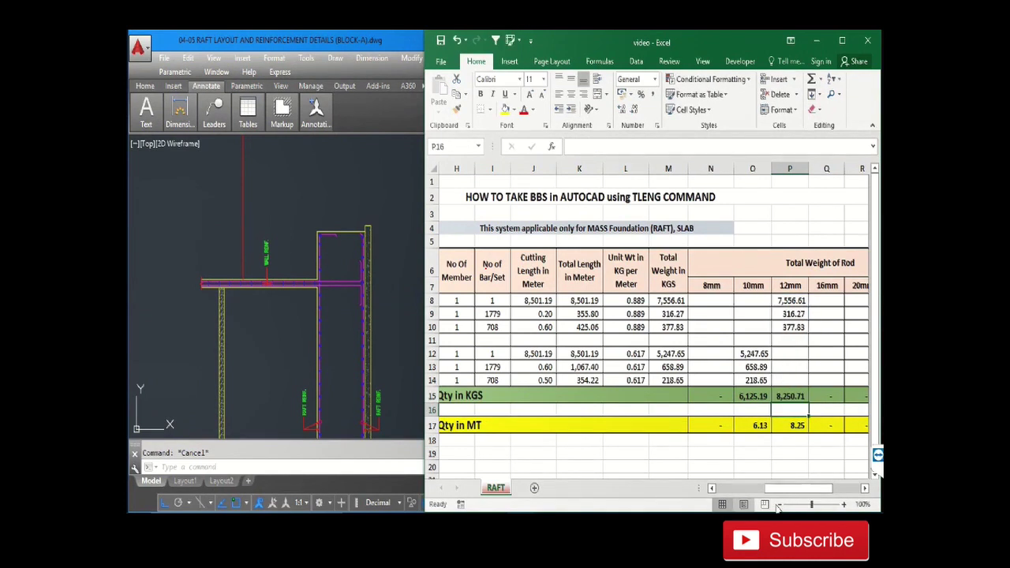
{"action": "left_click_drag", "start_coordinate": [810, 489], "coordinate": [782, 489]}
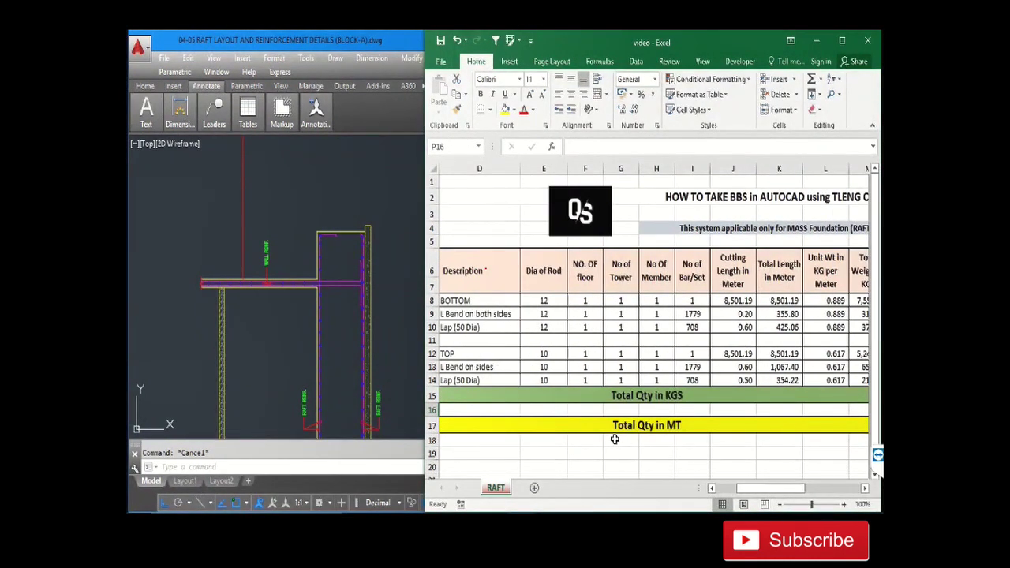
Step: Review the Total Qty in MT figures, then jump to the AutoCAD demonstration description slide
{"action": "left_click", "coordinate": [695, 427]}
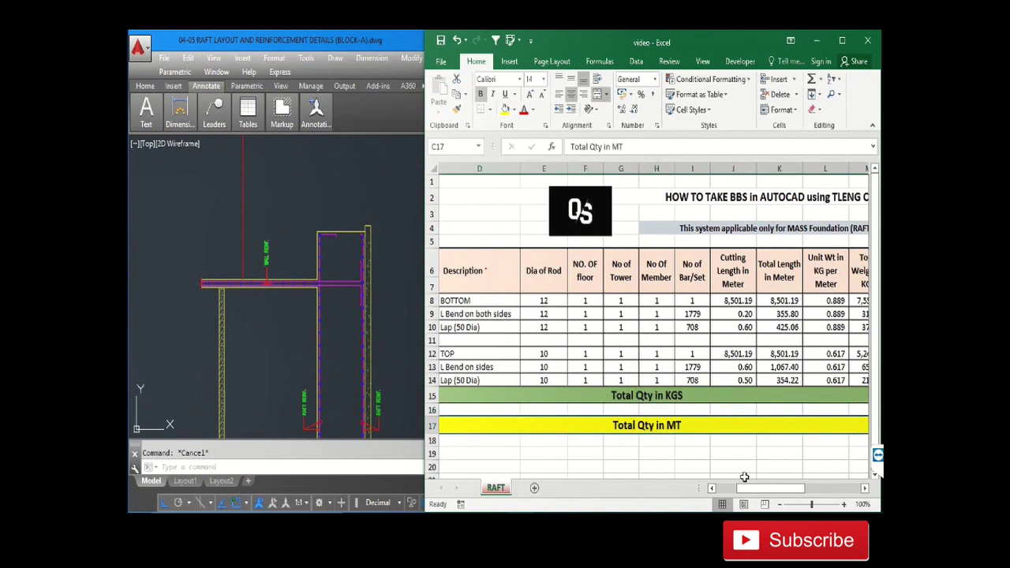
{"action": "left_click", "coordinate": [864, 489]}
{"action": "left_click", "coordinate": [865, 489]}
{"action": "left_click", "coordinate": [865, 489]}
{"action": "left_click", "coordinate": [865, 489]}
{"action": "left_click", "coordinate": [720, 426]}
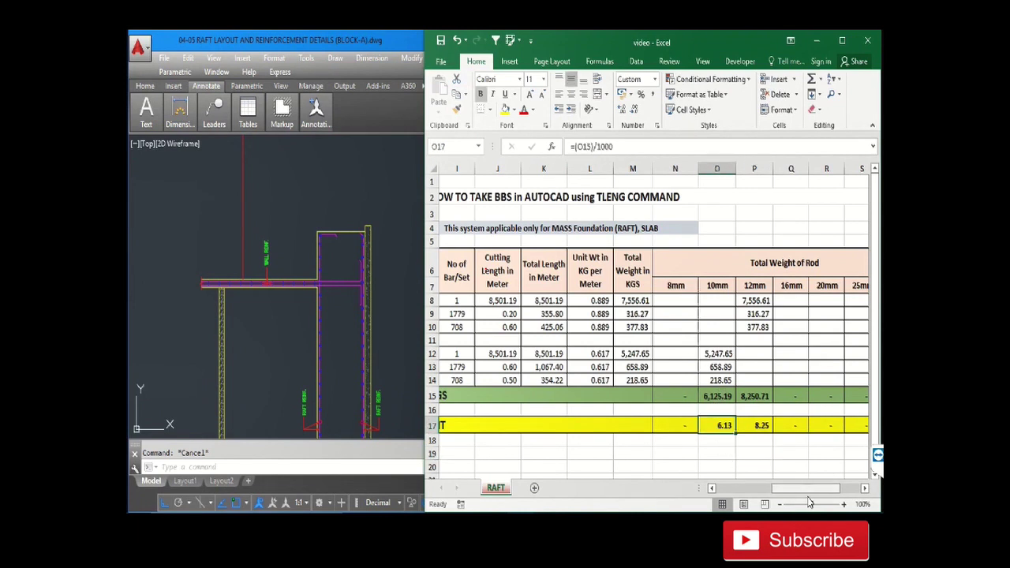
{"action": "mouse_move", "coordinate": [818, 495]}
{"action": "left_mouse_down"}
{"action": "mouse_move", "coordinate": [835, 495]}
{"action": "mouse_move", "coordinate": [764, 495]}
{"action": "left_mouse_up"}
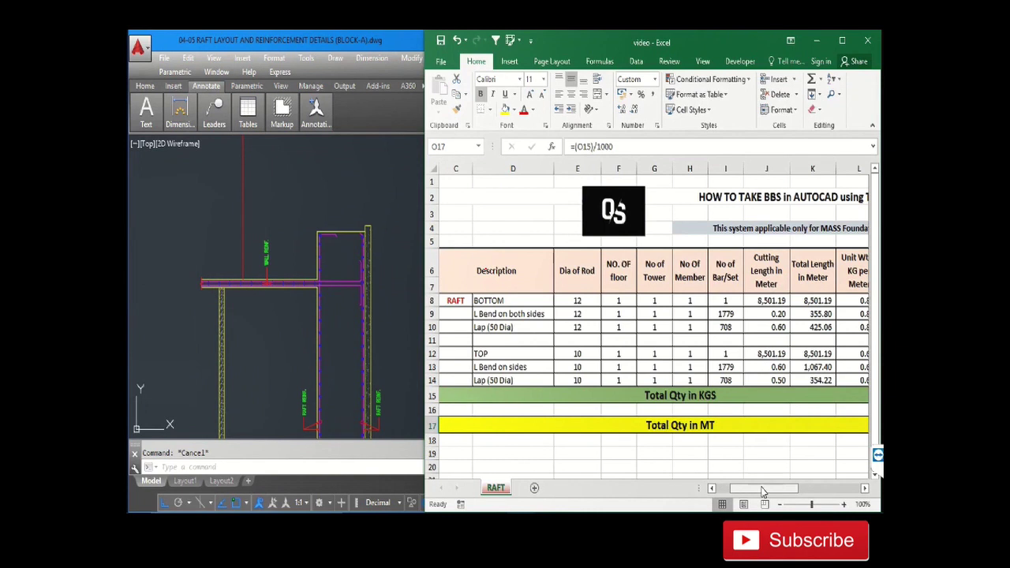
{"action": "mouse_move", "coordinate": [759, 491]}
{"action": "left_mouse_down"}
{"action": "mouse_move", "coordinate": [746, 494]}
{"action": "mouse_move", "coordinate": [757, 496]}
{"action": "left_mouse_up"}
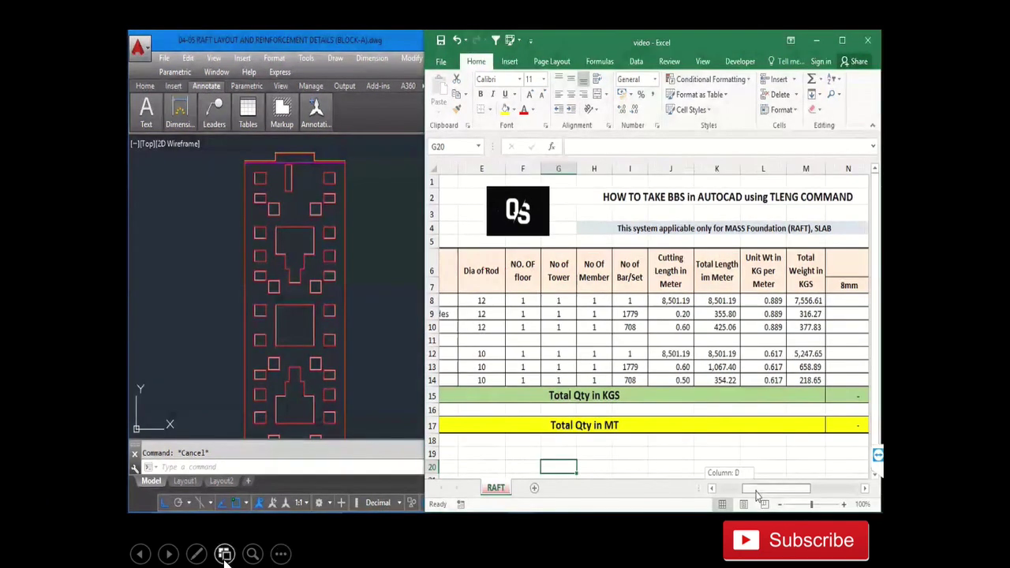
{"action": "left_click", "coordinate": [224, 555]}
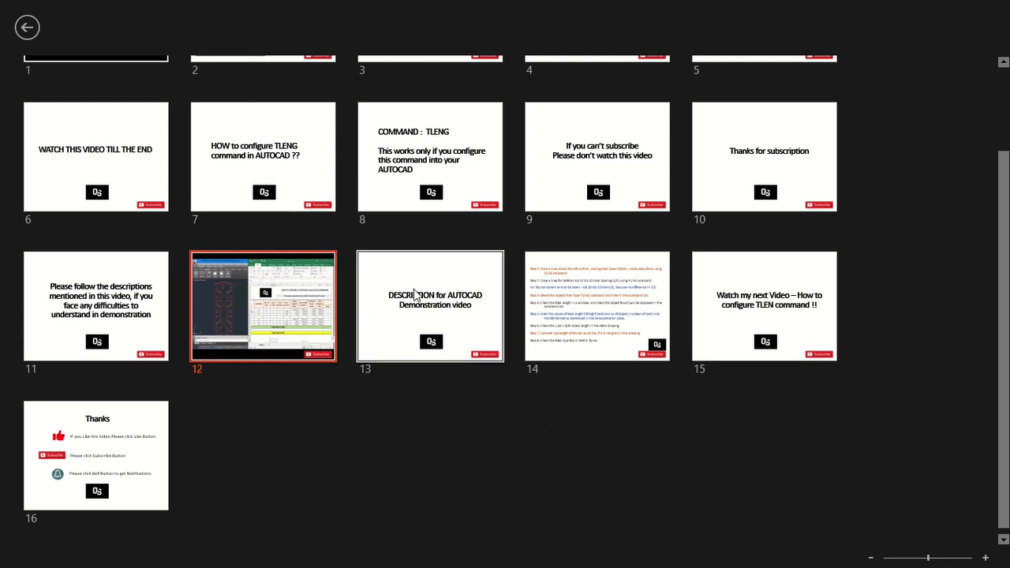
{"action": "left_click", "coordinate": [413, 296]}
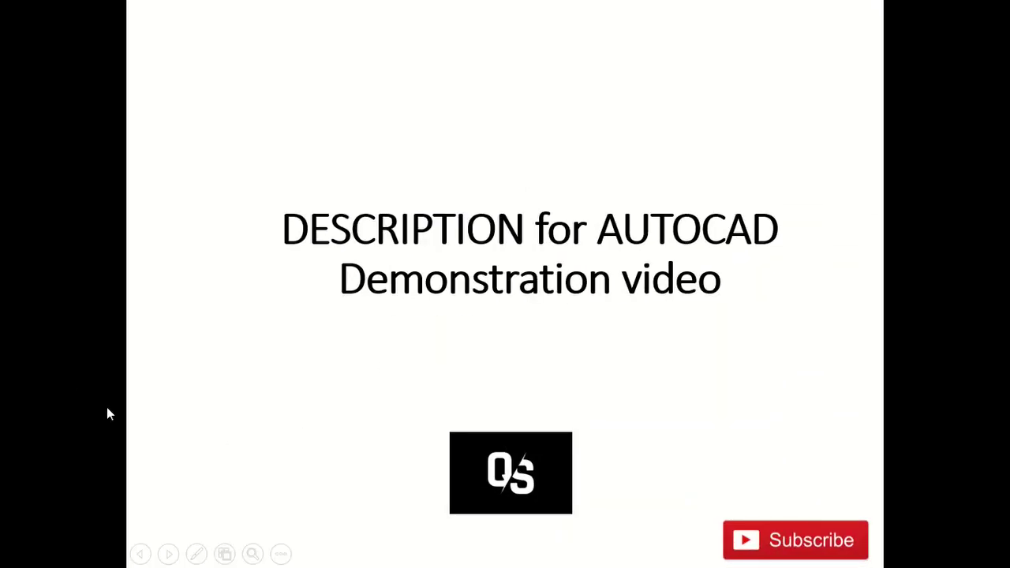
Step: Advance the slideshow to the Step 1–8 instructions slide
{"action": "left_click", "coordinate": [19, 452]}
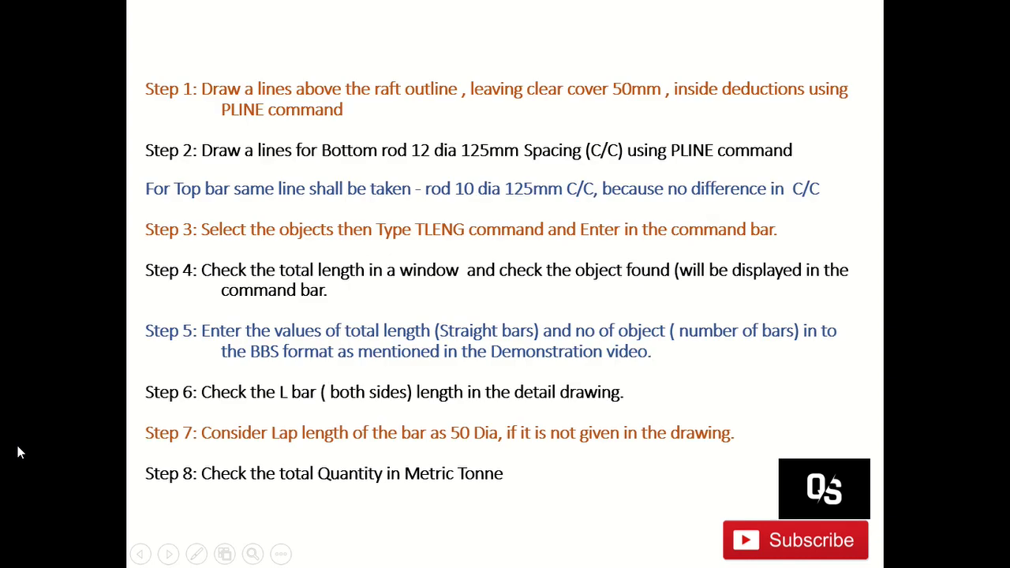